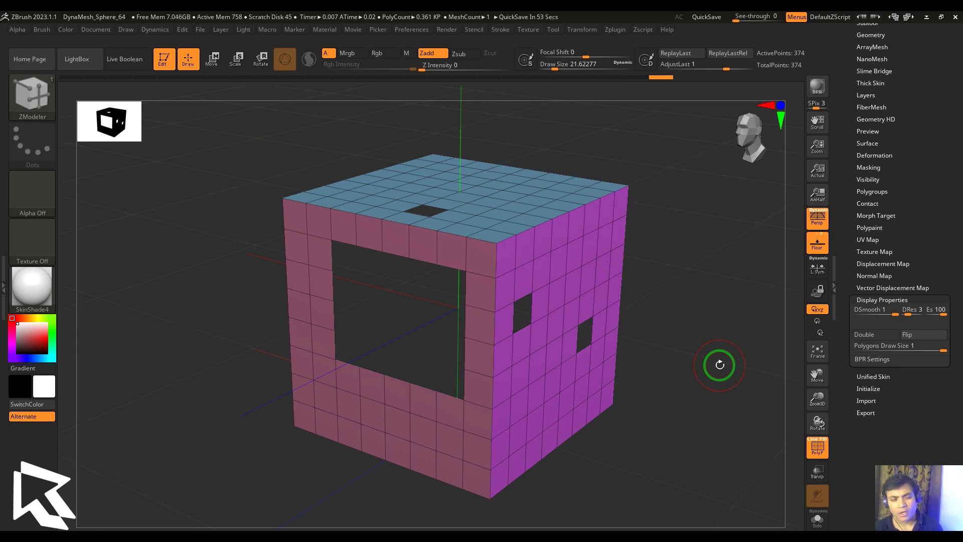
Bridge the upper and lower edges of the large front opening with the ZModeler Edges target, and delete the bridging strip
left_click(42, 103)
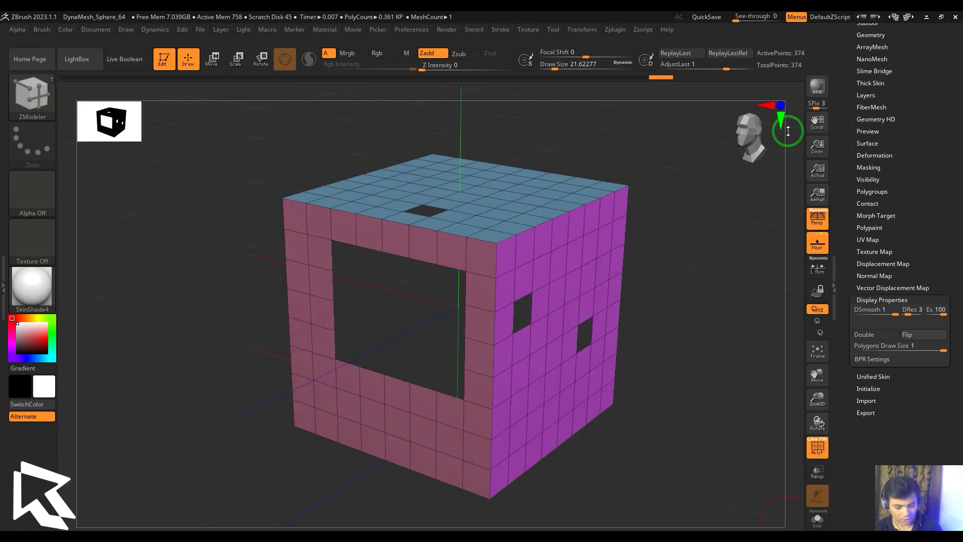
key("b")
key("z")
key("m")
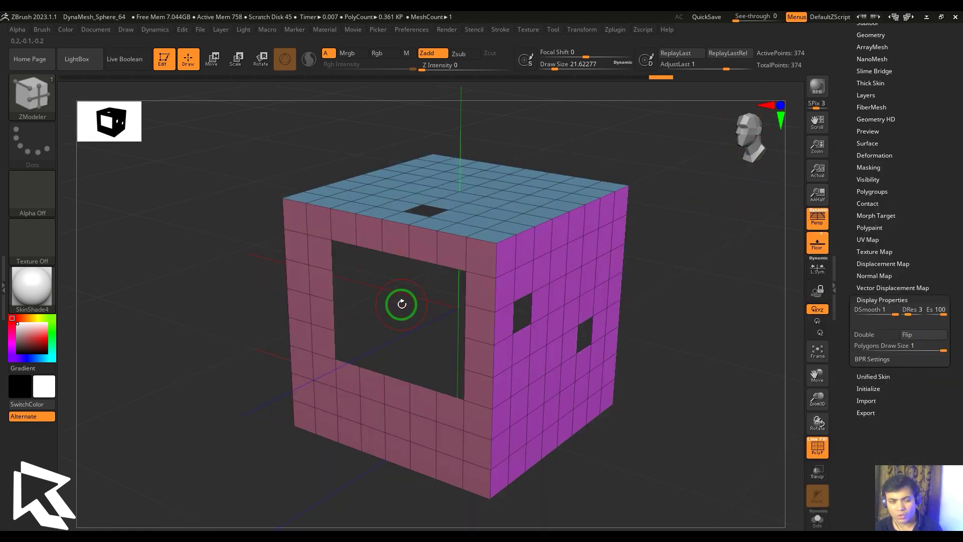
left_click_drag(627, 359, 702, 324)
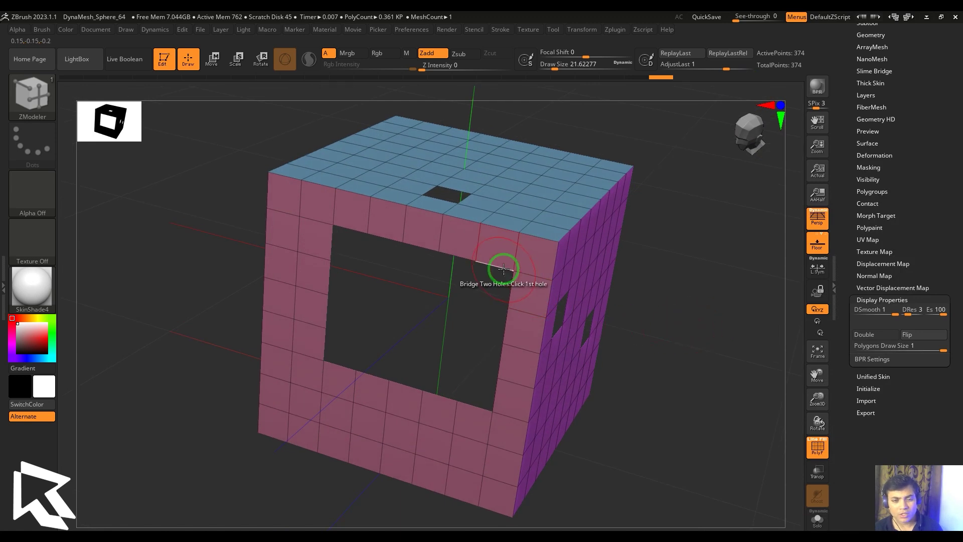
key("space")
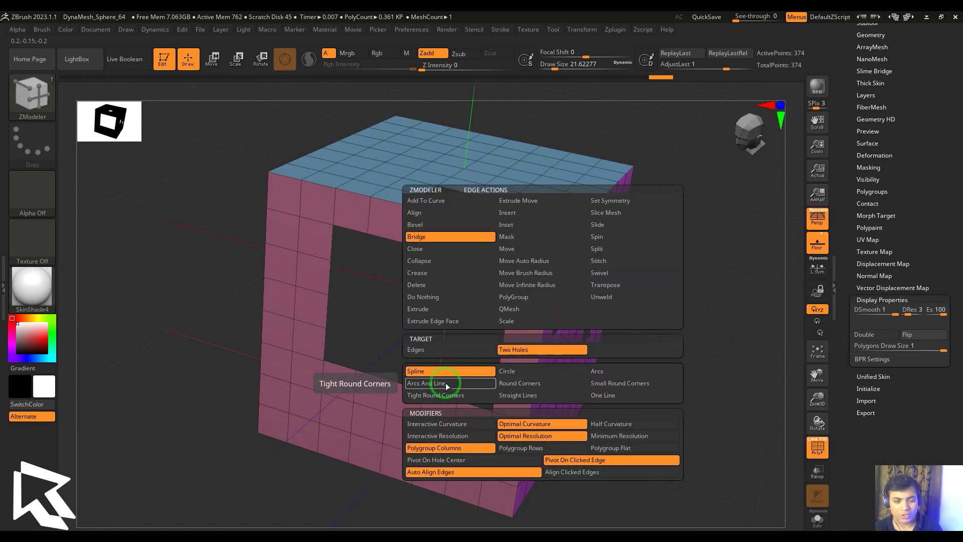
left_click(440, 349)
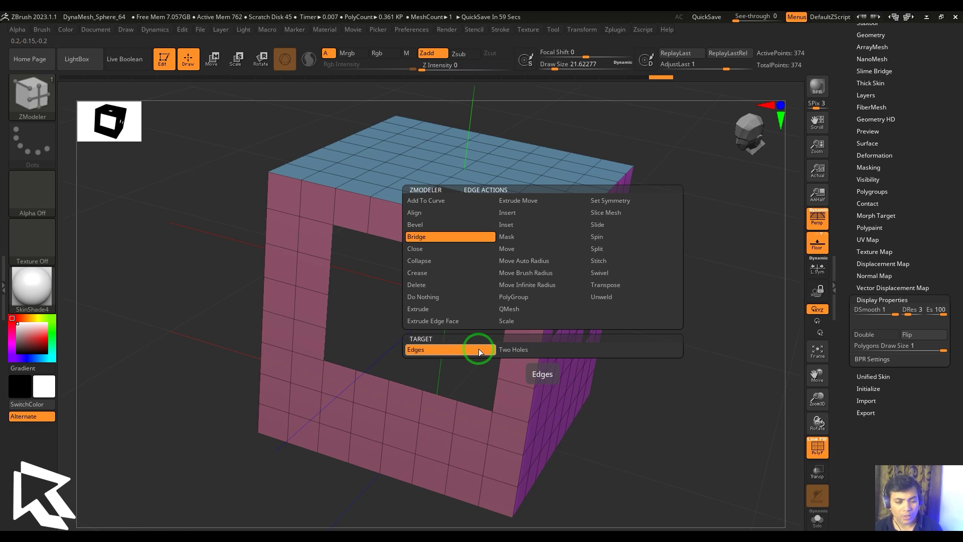
key("space")
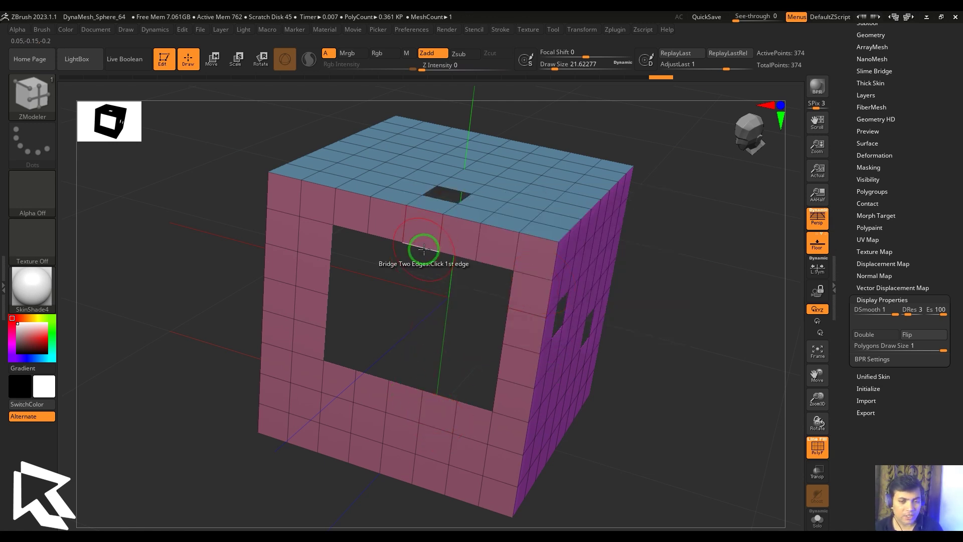
left_click(406, 391)
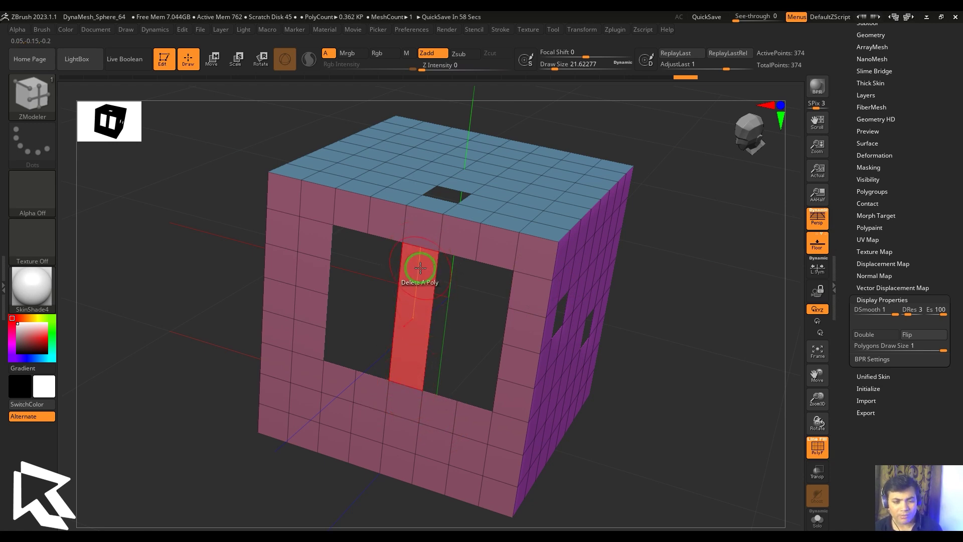
left_click(413, 321)
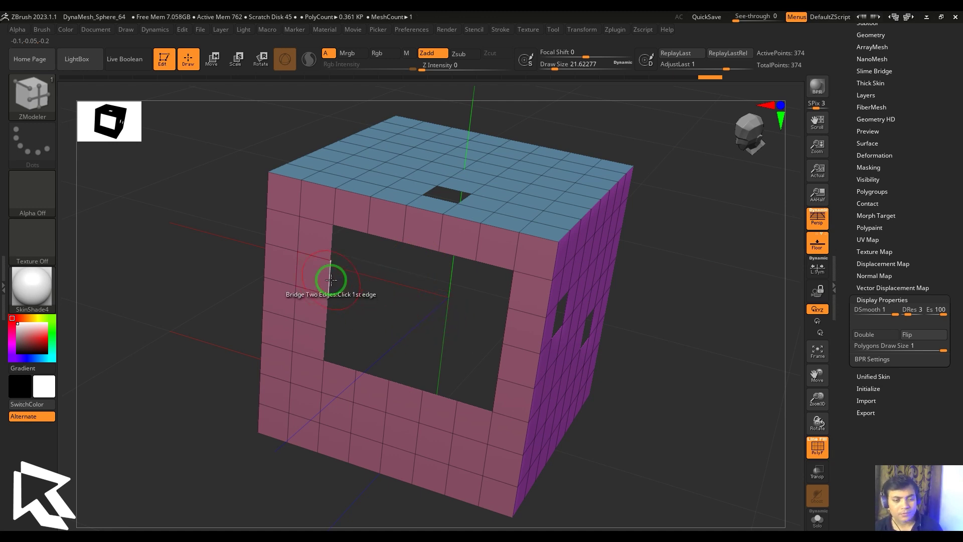
Set the ZModeler edge Bridge to Two Holes with Interactive Curvature, Interactive Resolution and Pivot On Hole Center
key("space")
left_click(315, 345)
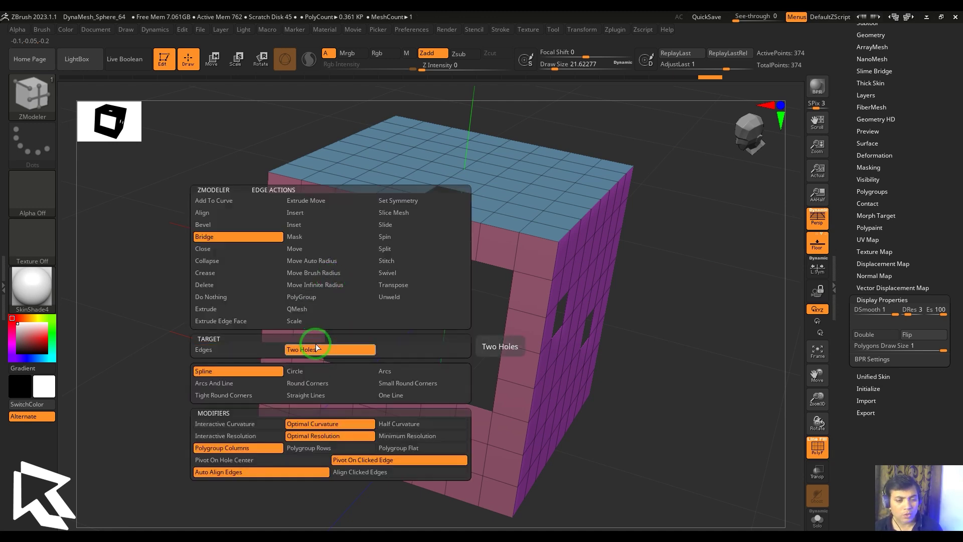
left_click(227, 425)
left_click(227, 436)
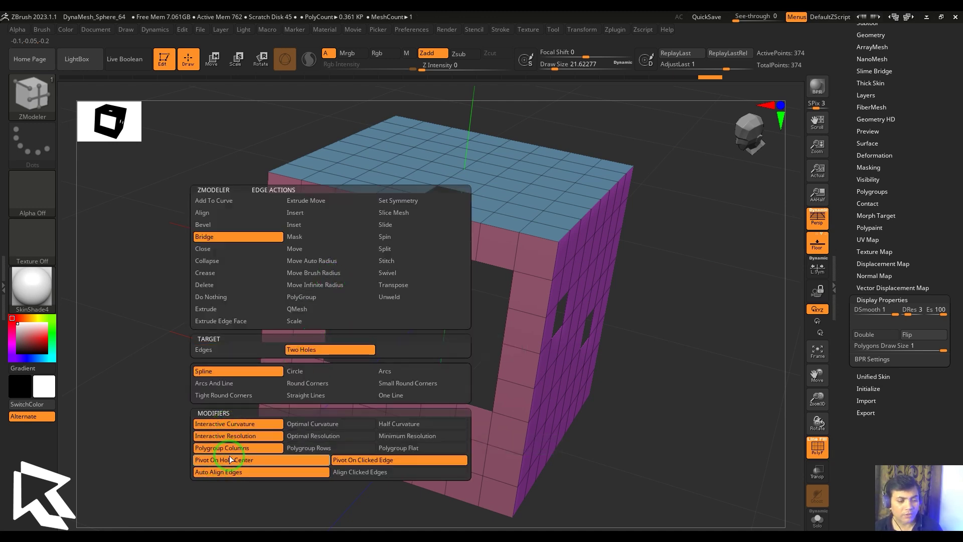
left_click(230, 458)
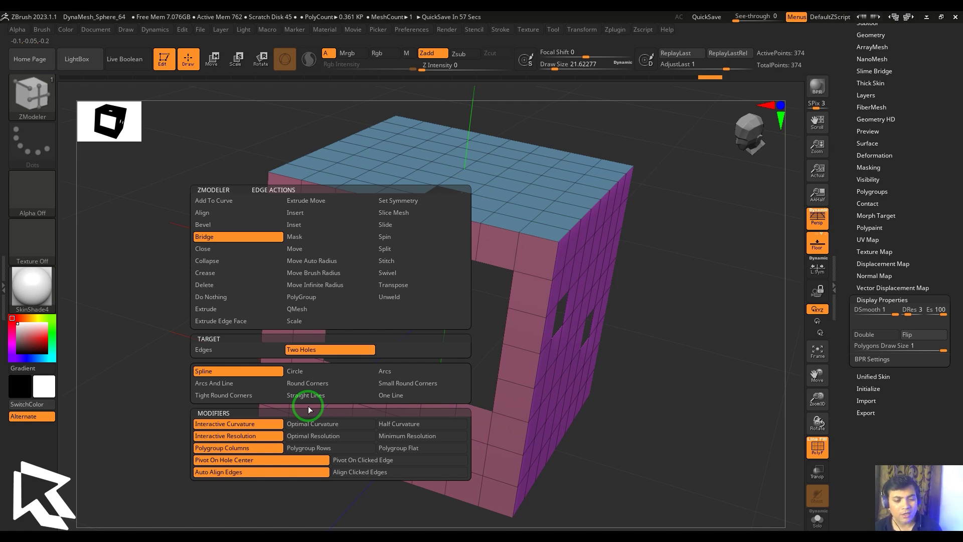
Delete one polygon near the back edge of the cube's top face to make a second hole
left_click_drag(556, 425, 558, 215)
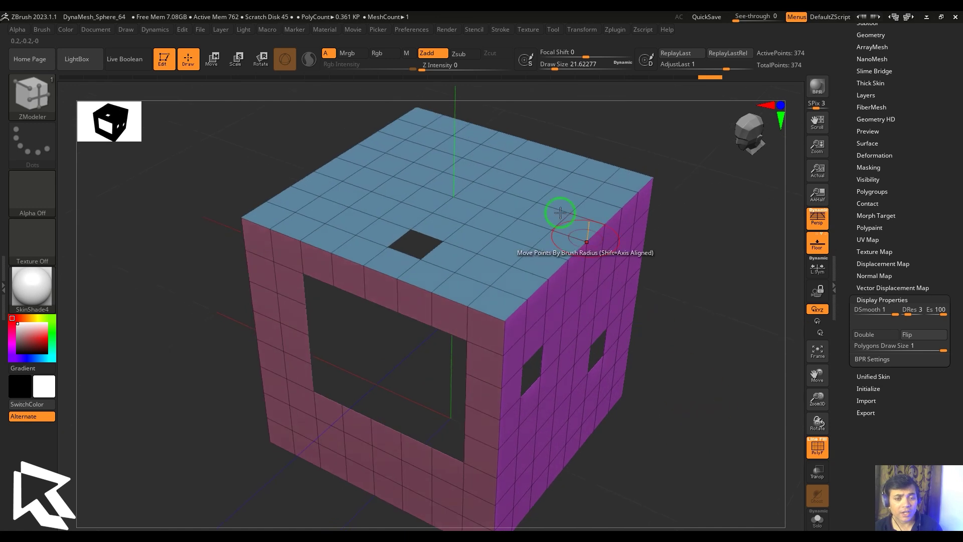
left_click(517, 158)
left_click_drag(730, 247, 720, 279)
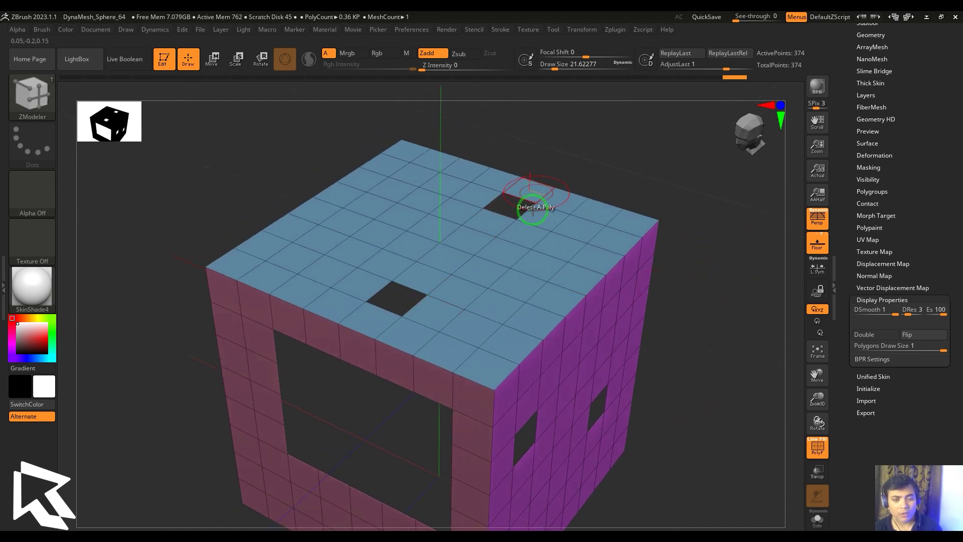
Bridge the two holes on the top face with a Spline arch, adjusting curvature and resolution, and undo it
key("space")
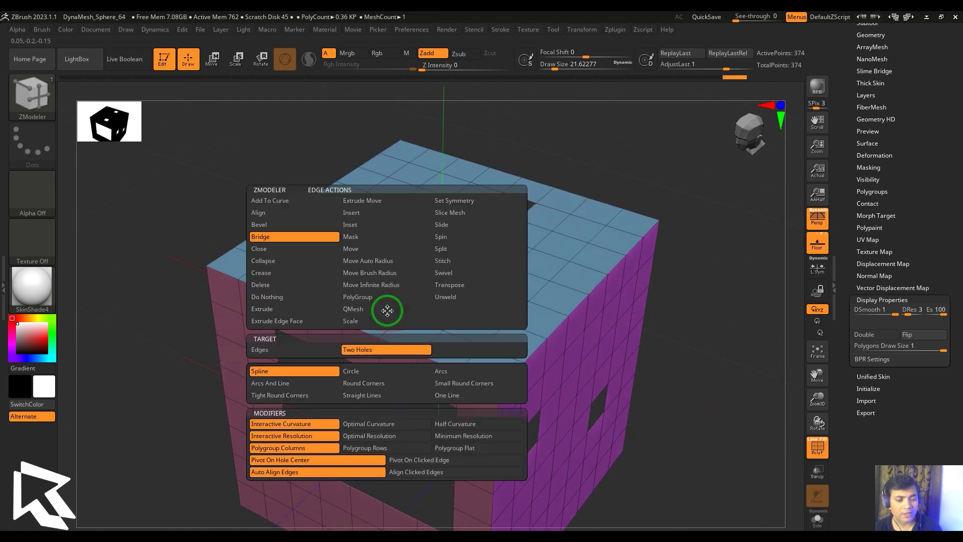
left_click(275, 374)
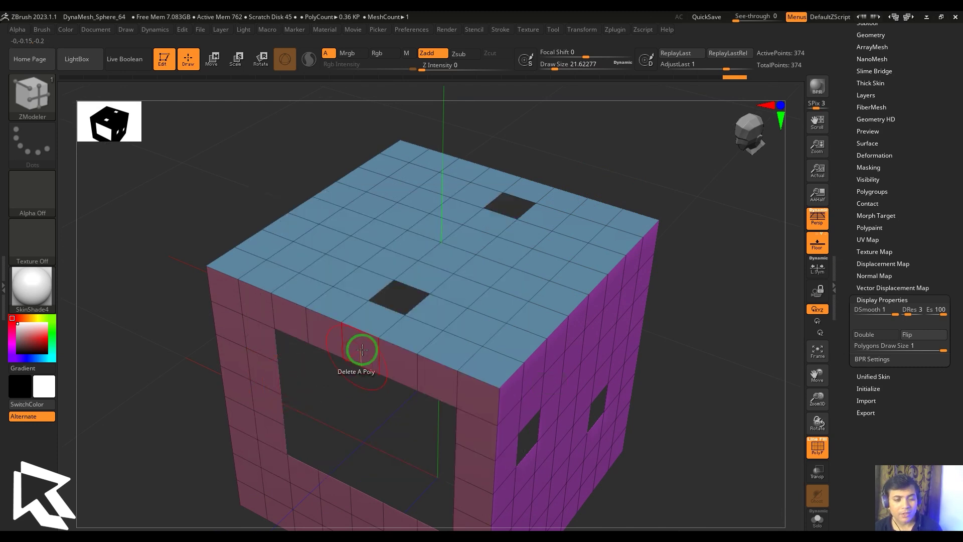
left_click(384, 304)
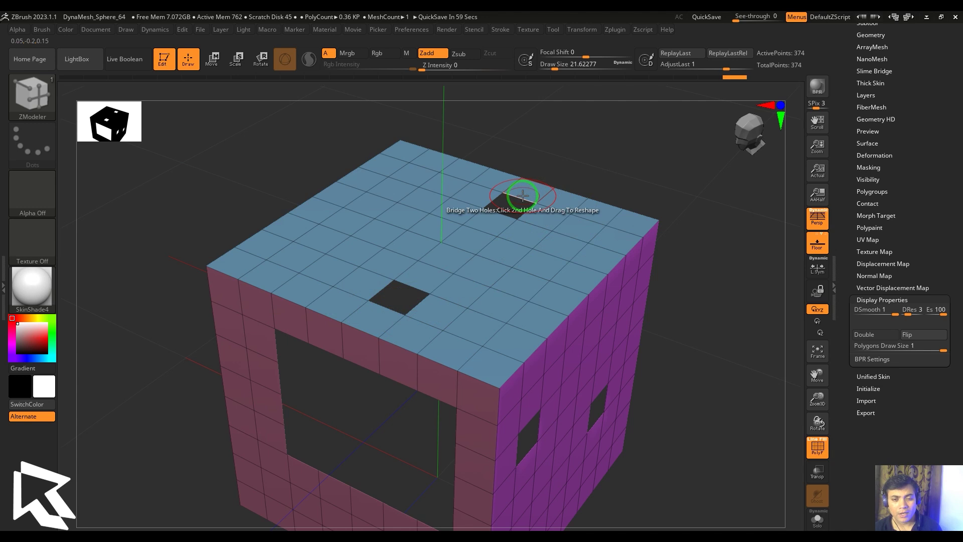
left_click_drag(522, 196, 612, 191)
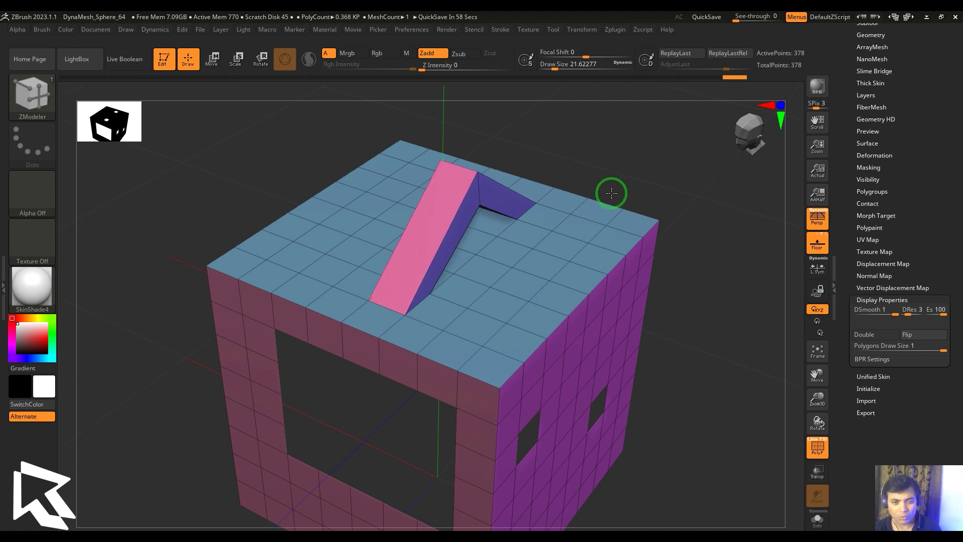
left_click_drag(609, 195, 630, 225)
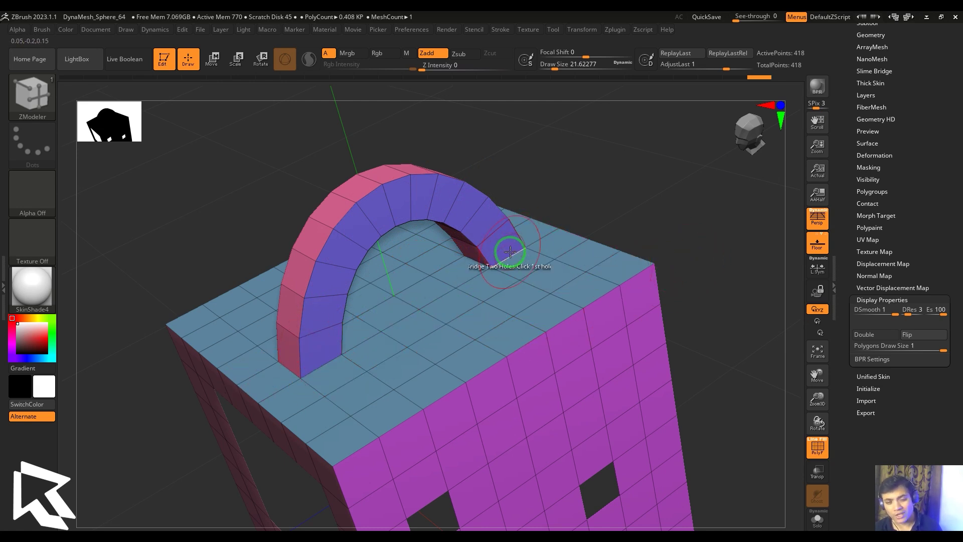
left_click_drag(724, 282, 739, 278)
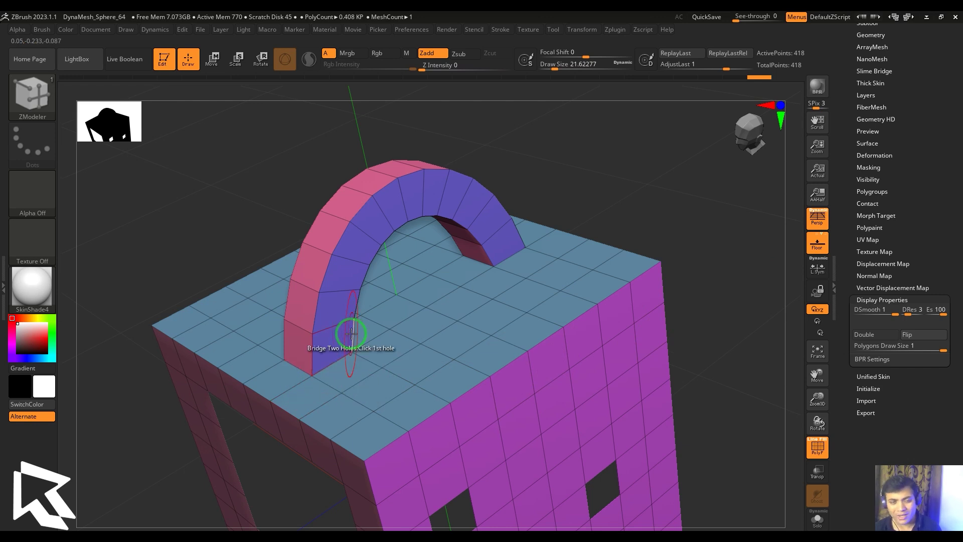
key("ctrl+z")
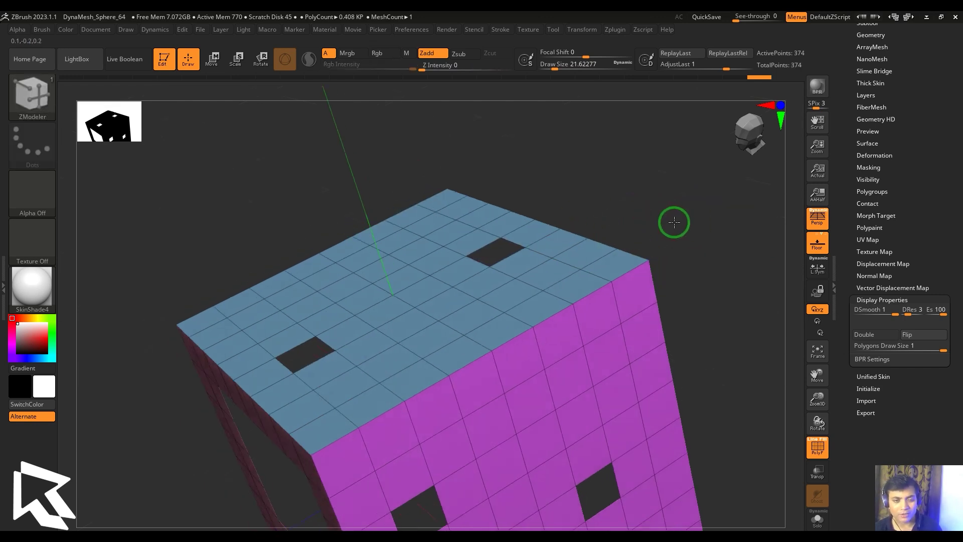
Pull the area around the top face's back hole upward using the Move brush with a draw size of about 90
key("b")
key("m")
key("v")
key("s")
left_click_drag(517, 257, 507, 258)
key("s")
mouse_move(507, 257)
right_mouse_down()
mouse_move(499, 230)
mouse_move(492, 267)
right_mouse_up()
left_click_drag(492, 267, 488, 168)
right_click_drag(590, 175, 542, 198)
mouse_move(541, 197)
left_mouse_down()
mouse_move(518, 182)
mouse_move(530, 171)
left_mouse_up()
left_click_drag(632, 203, 660, 200)
Bridge the top face's front hole to the raised back hole using ZModeler, with the draw size reduced to about 14
key("b")
key("z")
key("m")
key("s")
left_click_drag(420, 347, 404, 348)
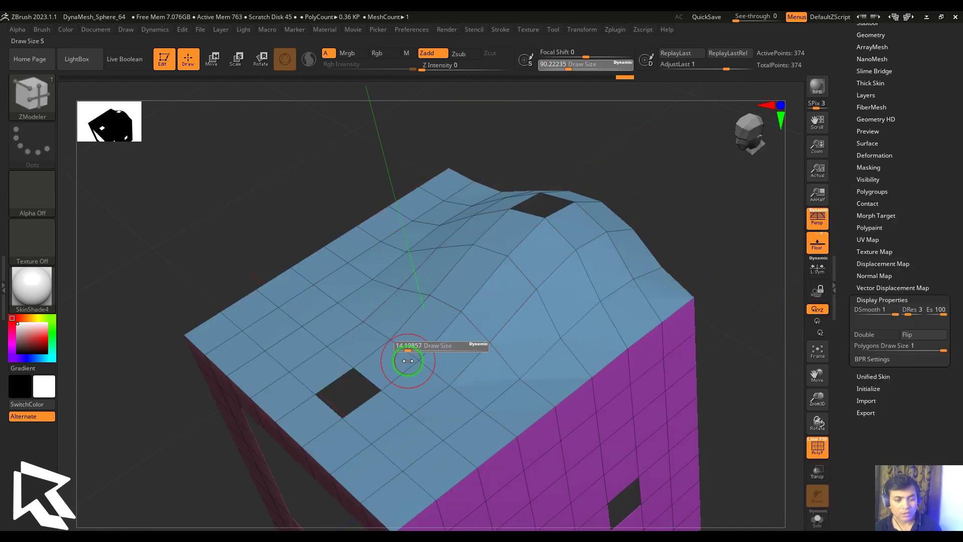
left_click(331, 411)
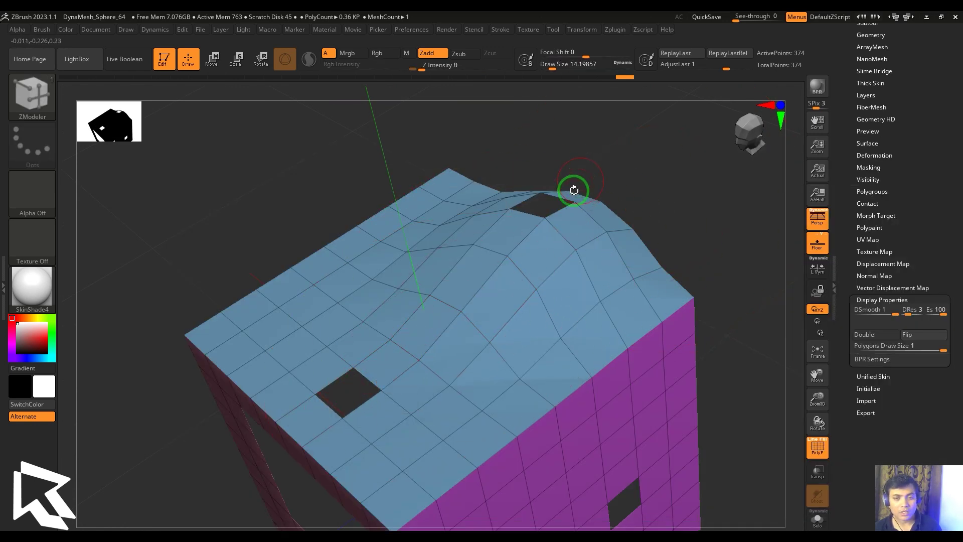
left_click(574, 200)
left_click_drag(573, 200, 692, 142)
right_click_drag(689, 182, 664, 181, "ctrl")
mouse_move(665, 180)
left_mouse_down()
mouse_move(655, 187)
mouse_move(712, 185)
mouse_move(681, 187)
left_mouse_up()
Undo the hole bridge and the Move brush deformation of the top face
key("ctrl+z")
key("ctrl+z")
key("ctrl+z")
key("ctrl+z")
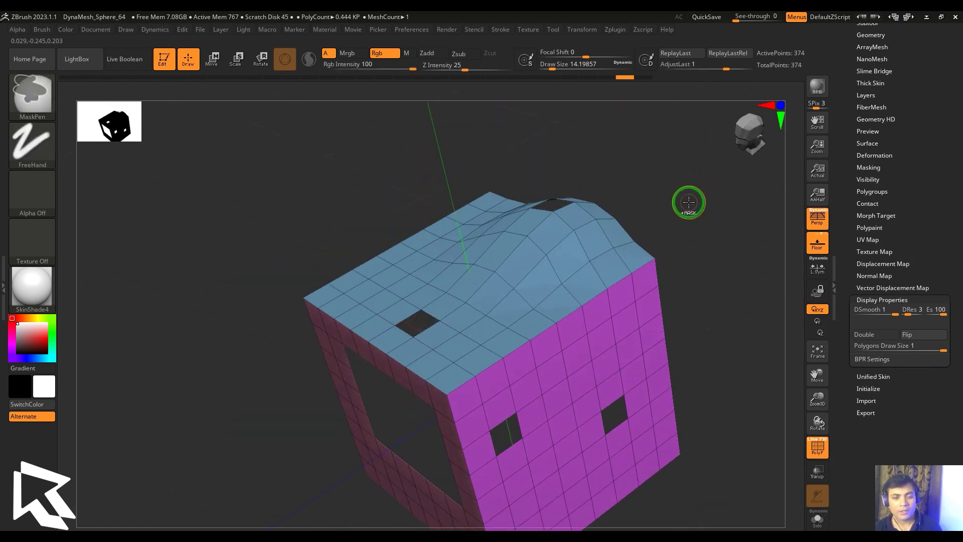
right_click_drag(621, 188, 602, 226, "ctrl")
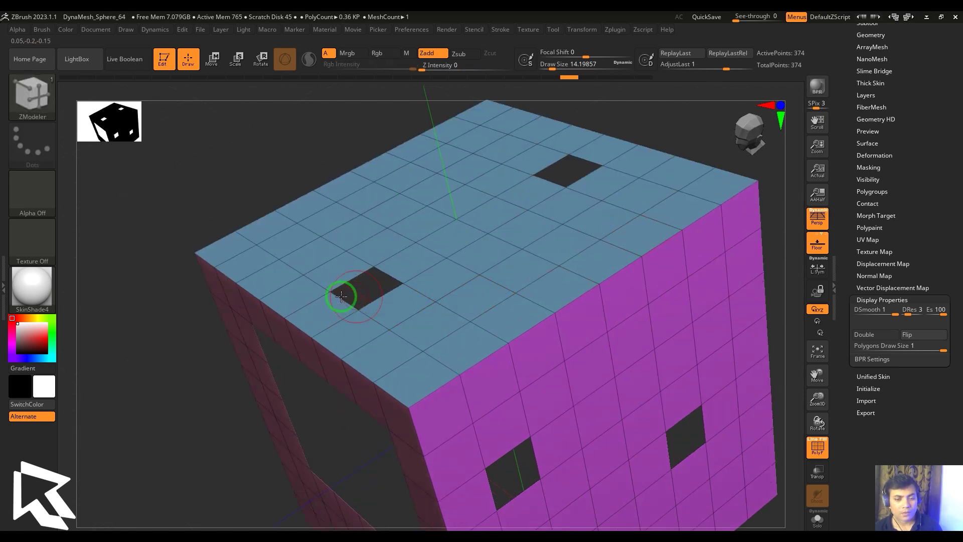
Bridge the two top holes with the Circle profile into a segmented arch, inspect it and undo it
key("space")
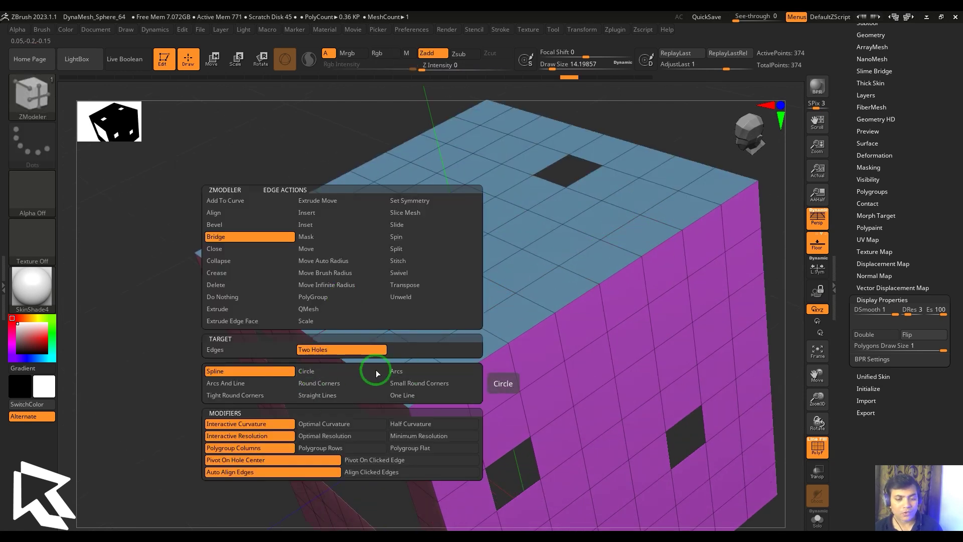
left_click(341, 371)
left_click(346, 301)
left_click_drag(591, 156, 690, 99)
left_click_drag(663, 156, 393, 333)
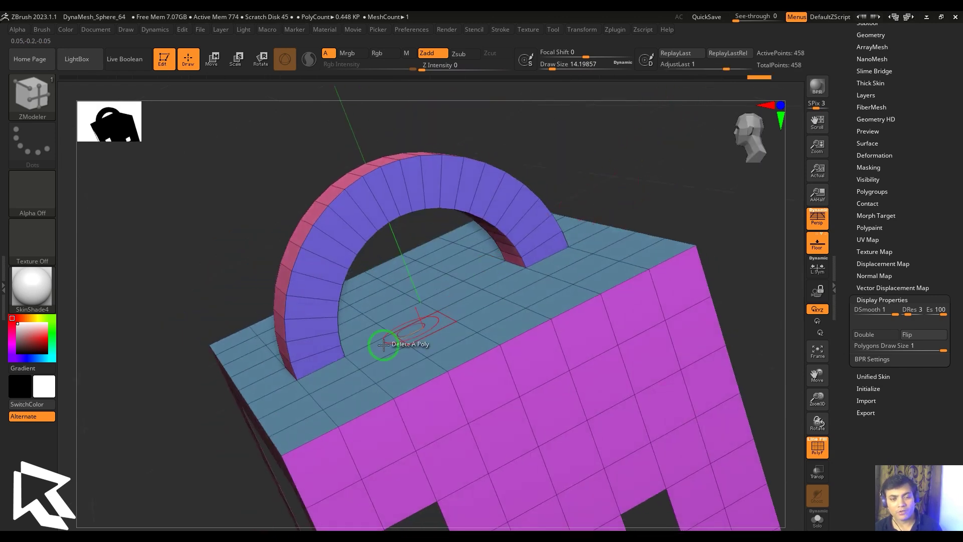
left_click_drag(638, 167, 635, 176)
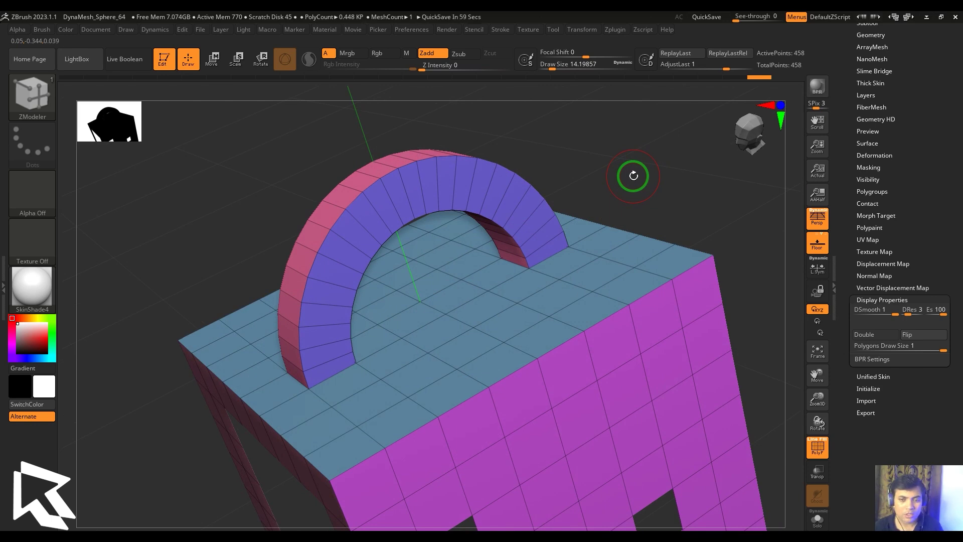
key("ctrl+z")
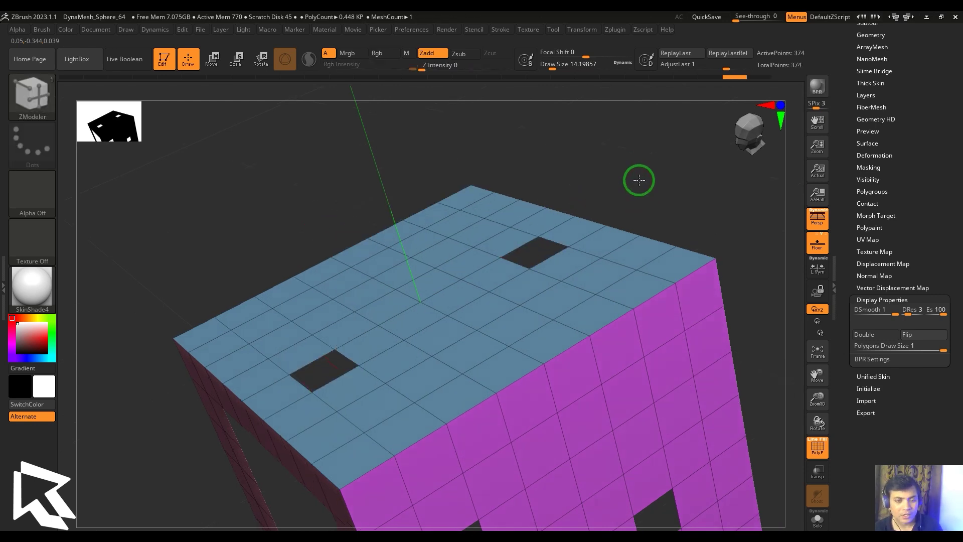
Bridge the two top holes with the Small Round Corners profile into a tall handle, and undo it
key("space")
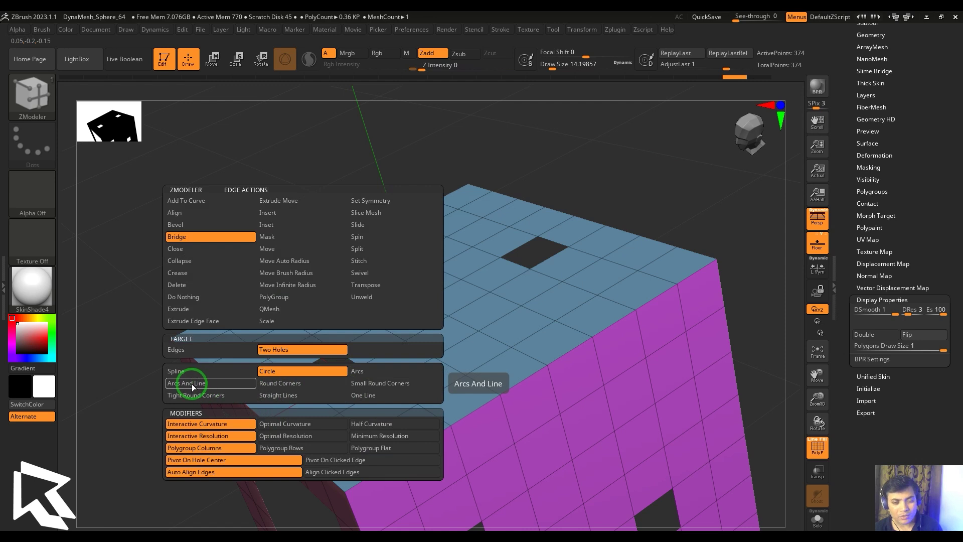
left_click(374, 384)
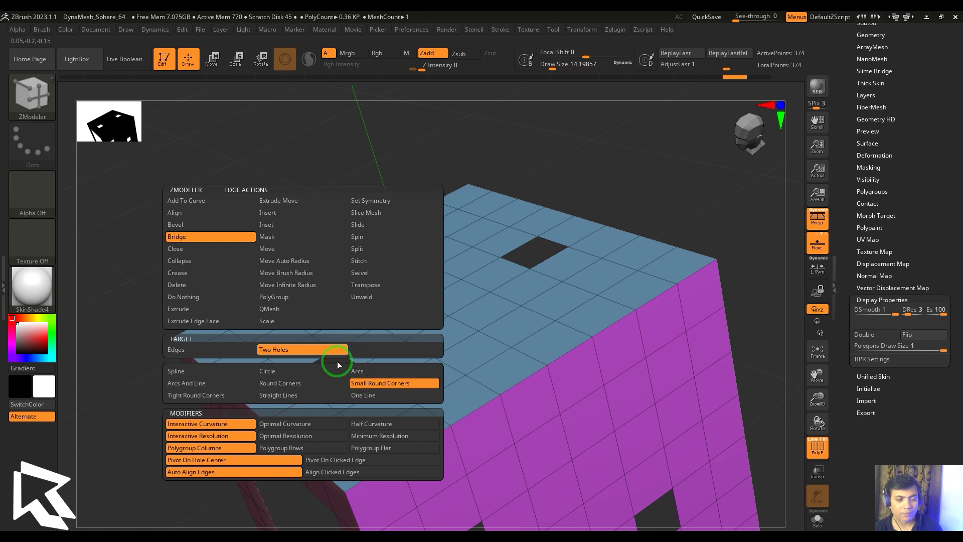
left_click(312, 393)
left_click_drag(557, 236, 665, 154)
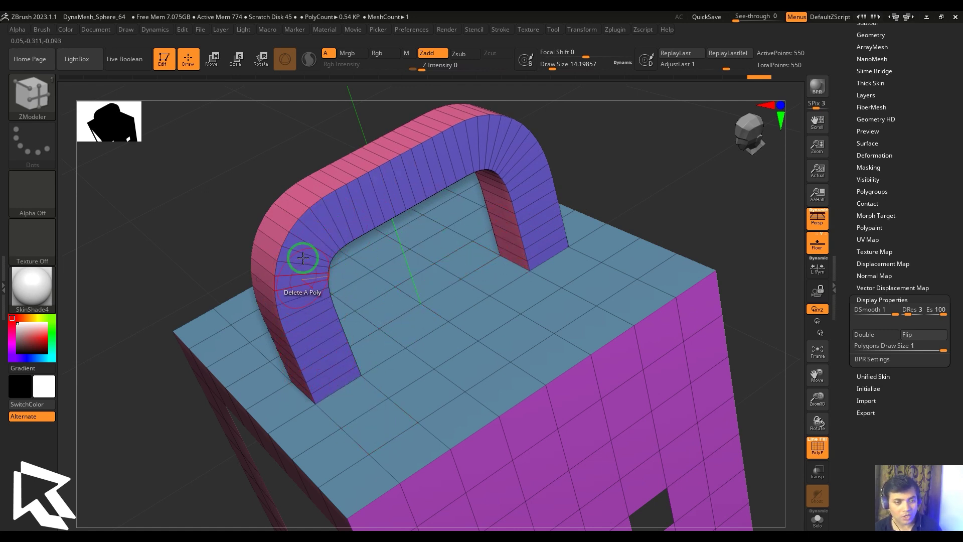
key("ctrl+z")
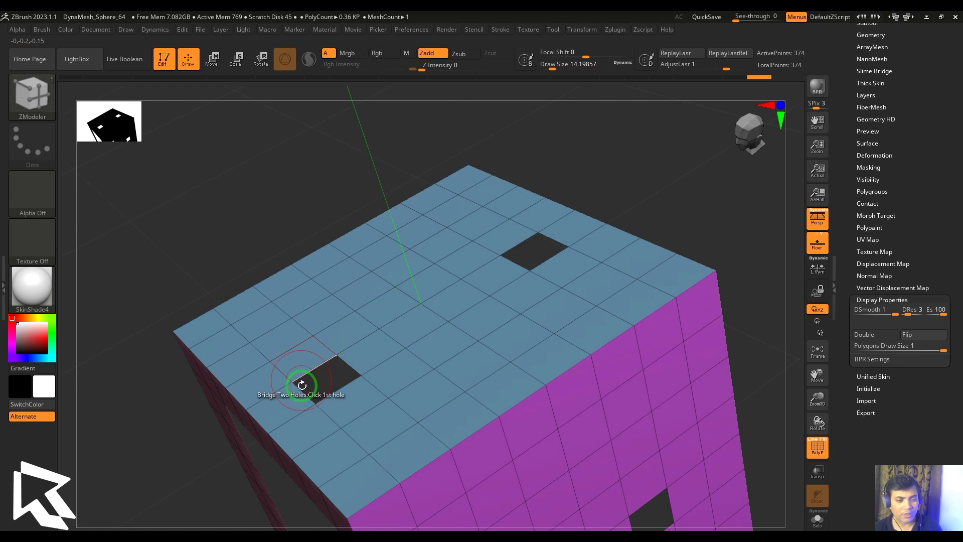
Bridge the two top holes with the Tight Round Corners profile into a tall handle, and undo it
key("space")
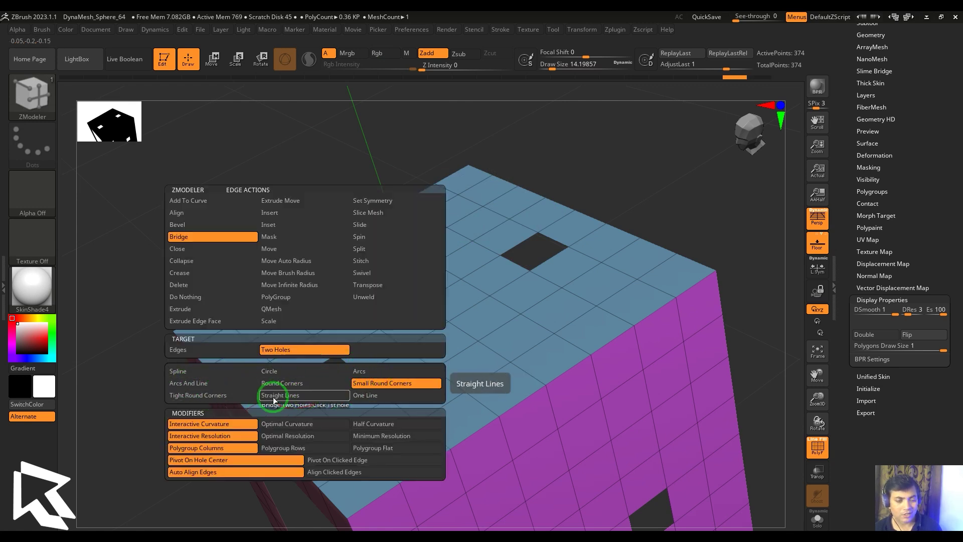
left_click(227, 398)
left_click(300, 394)
left_click_drag(548, 247, 693, 143)
left_click_drag(672, 183, 645, 226, "alt")
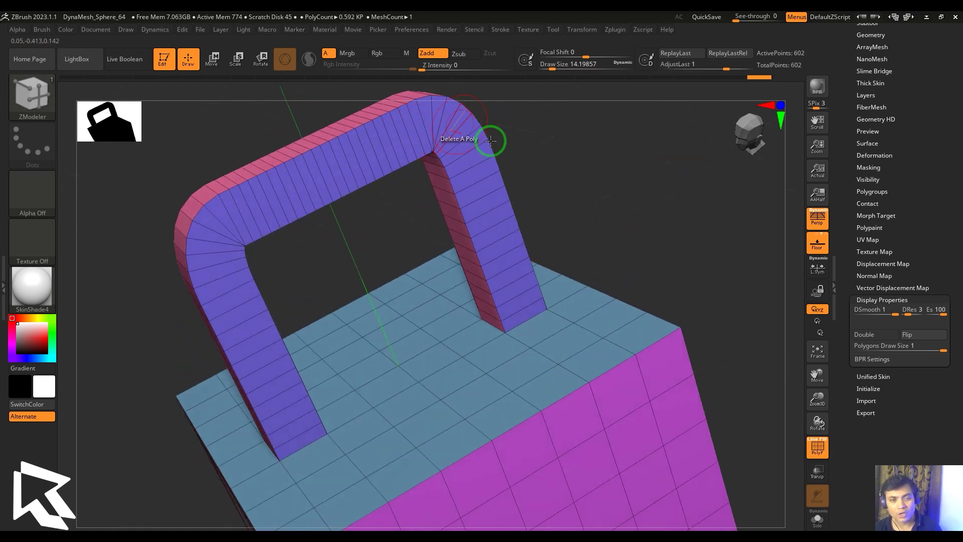
left_click_drag(597, 179, 601, 178)
key("ctrl+z")
Bridge the two top holes with the Straight Lines profile into a tall angular handle, and undo it
key("space")
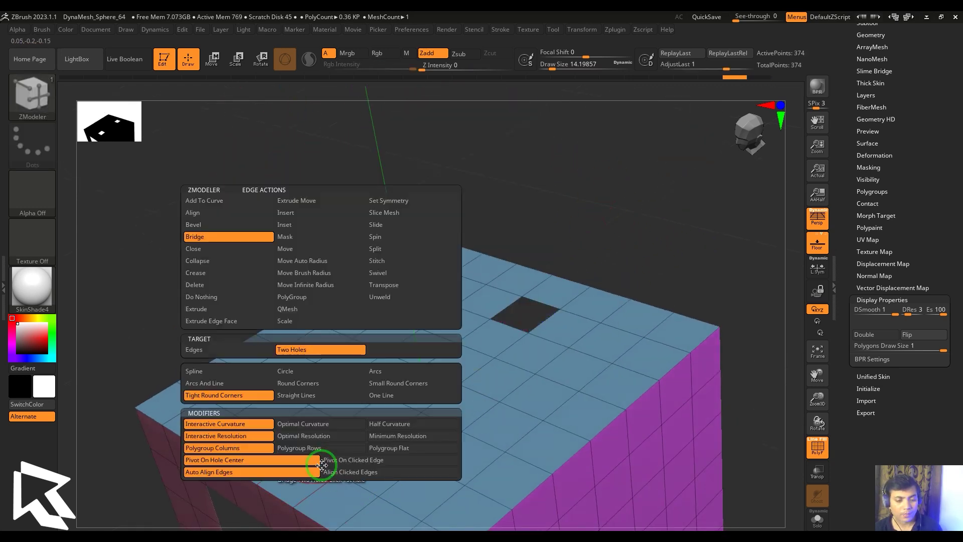
left_click(312, 395)
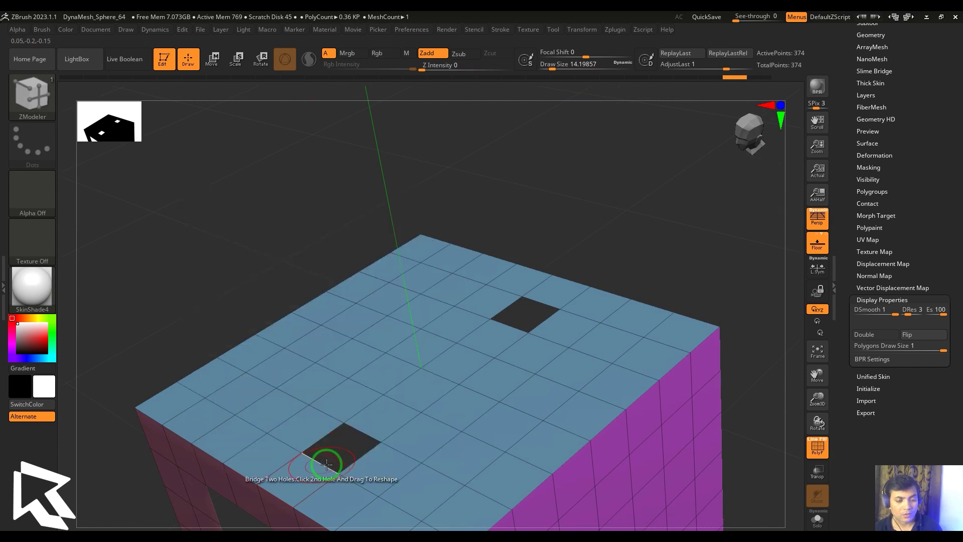
left_click_drag(546, 297, 639, 165)
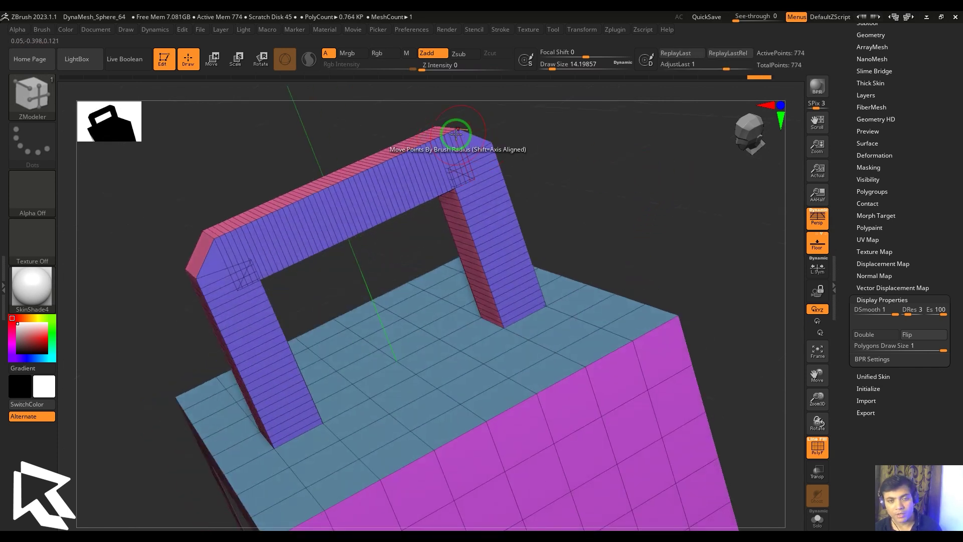
left_click_drag(554, 173, 606, 194)
key("ctrl+z")
right_click_drag(677, 267, 649, 236, "ctrl")
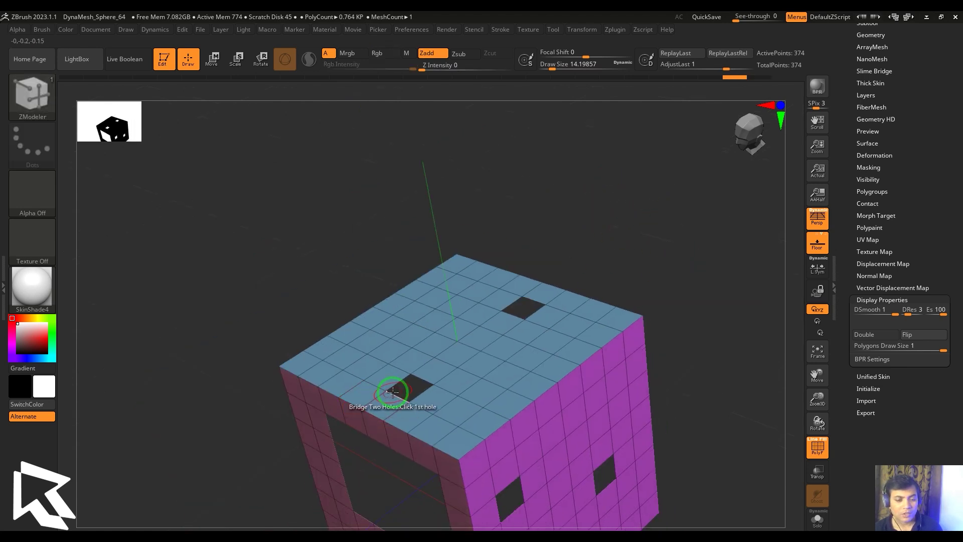
Bridge the two top holes with the Spline profile and Interactive Curvature, and undo the bridge
key("space")
left_click(290, 372)
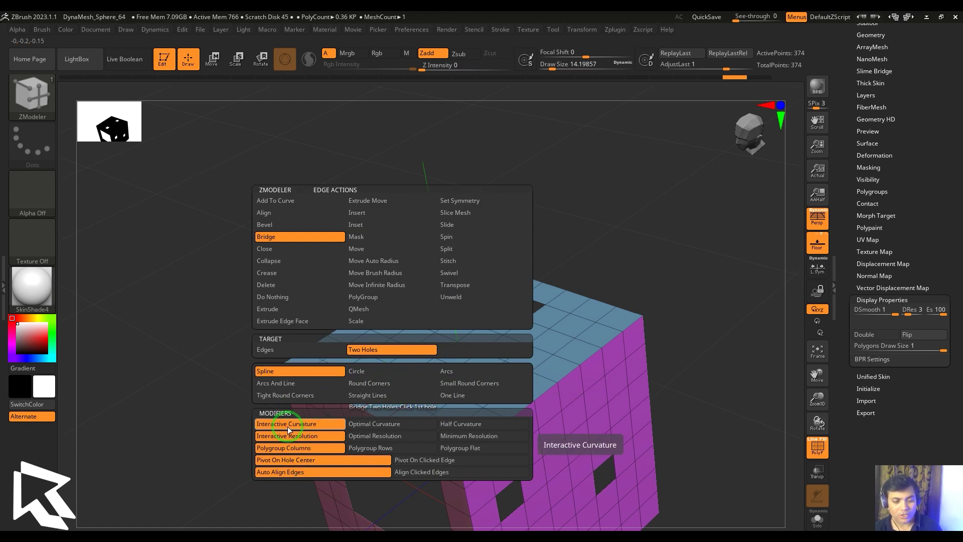
key("space")
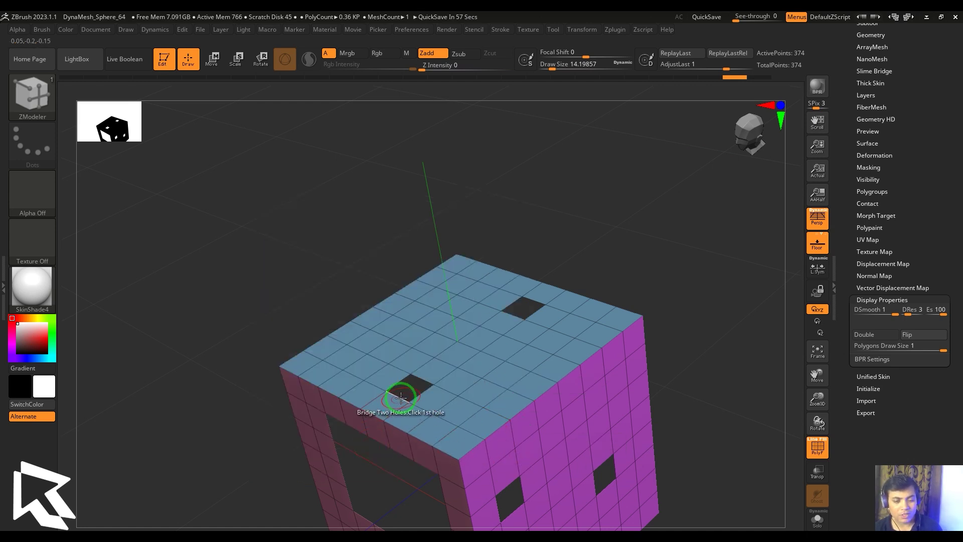
left_click(401, 397)
left_click(532, 301)
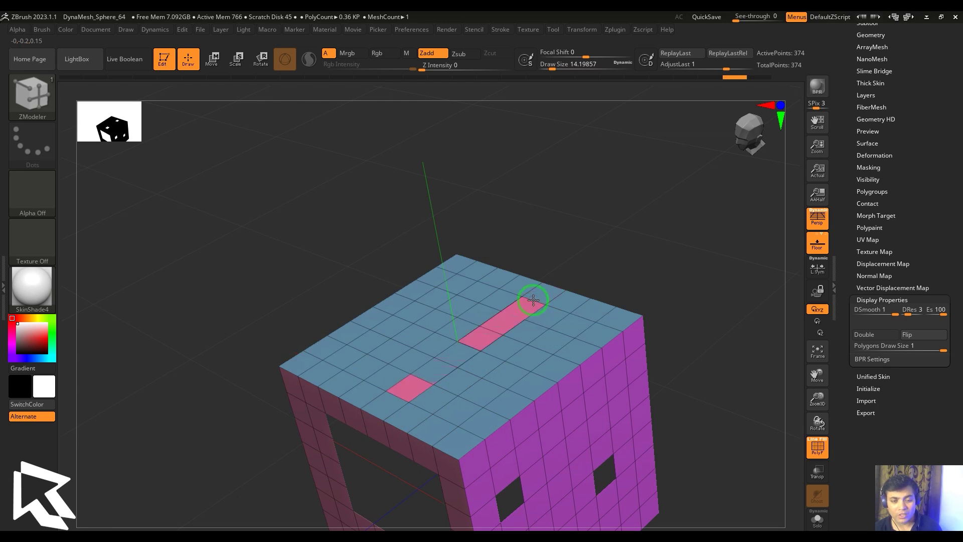
left_click_drag(533, 300, 642, 236)
left_click_drag(643, 262, 652, 279, "alt")
key("ctrl+z")
Bridge the two top holes with the Spline profile and Optimal Curvature into a segmented arch, and undo it
key("space")
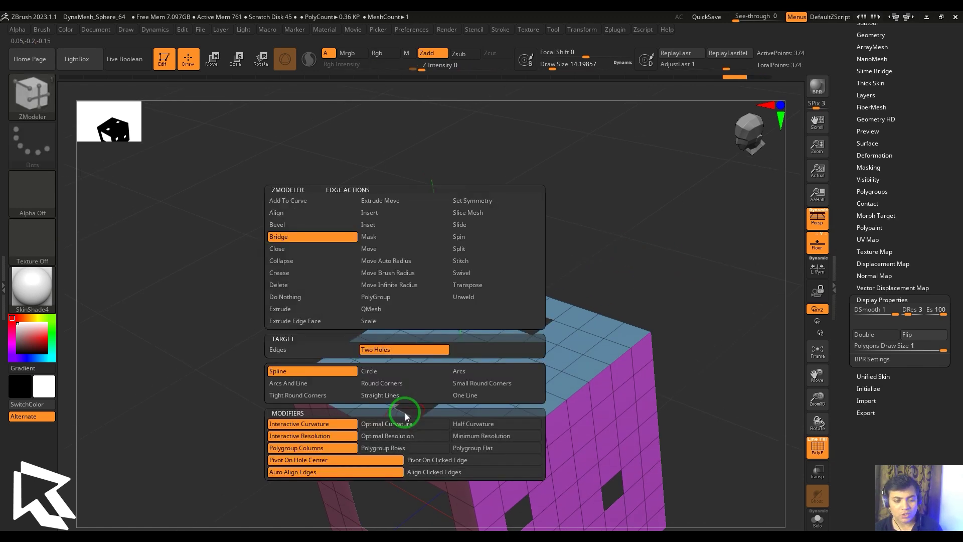
left_click(381, 426)
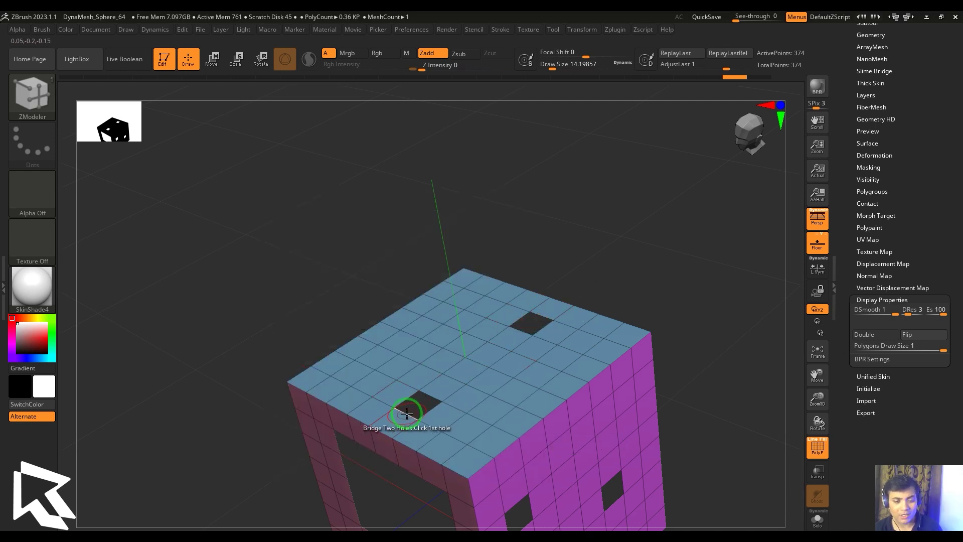
left_click_drag(537, 322, 608, 245)
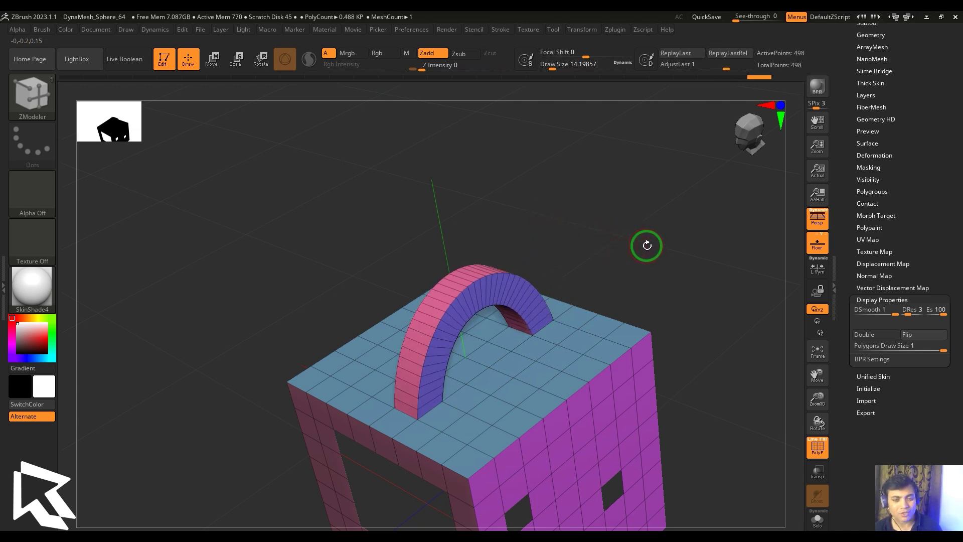
right_click_drag(637, 279, 642, 294, "alt")
key("ctrl+z")
Bridge the two top holes with the Spline profile and Half Curvature into a low, densely segmented arch, and undo it
key("space")
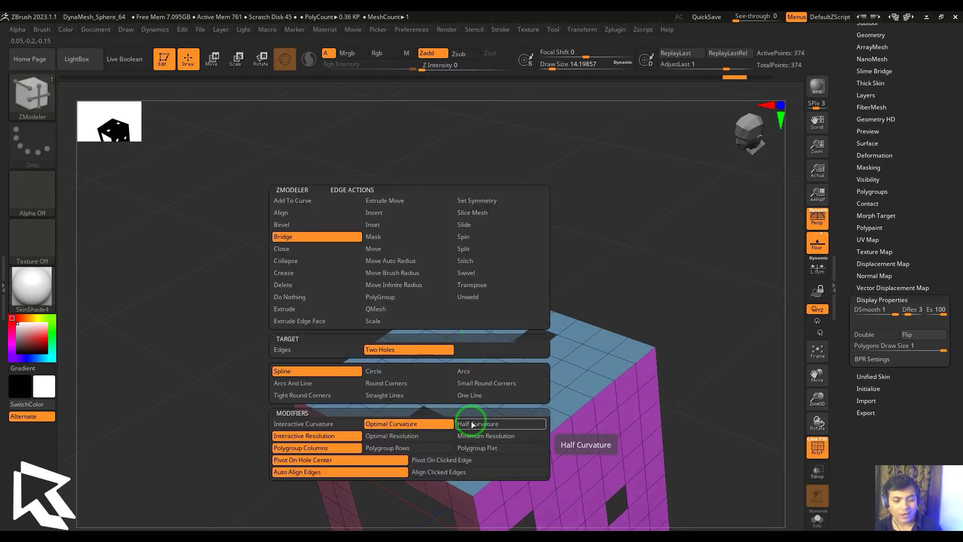
left_click(473, 425)
left_click(414, 428)
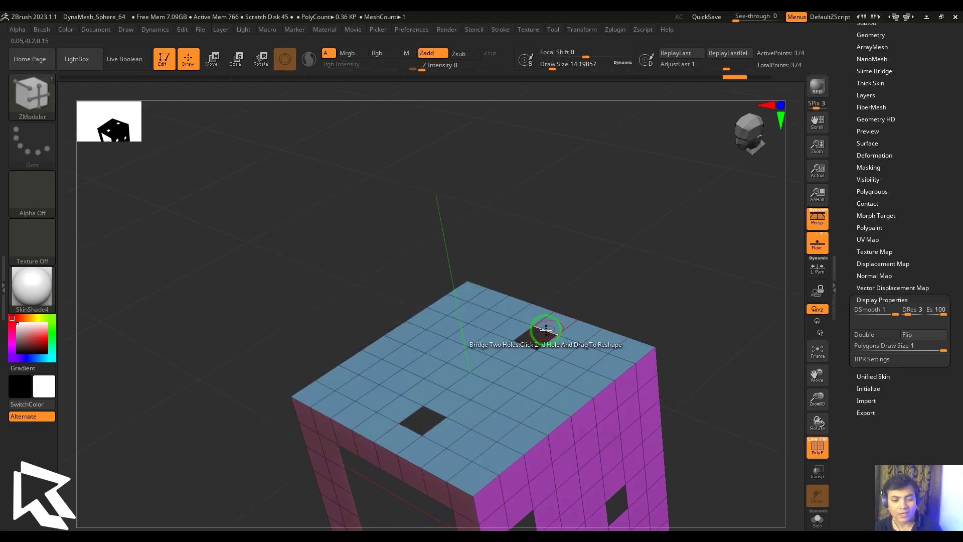
left_click(545, 330)
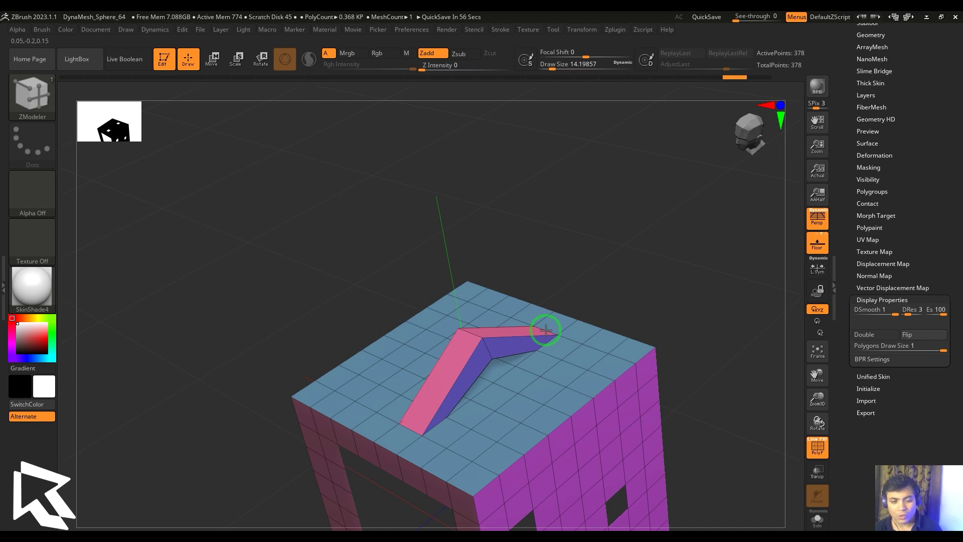
left_click_drag(554, 328, 598, 197)
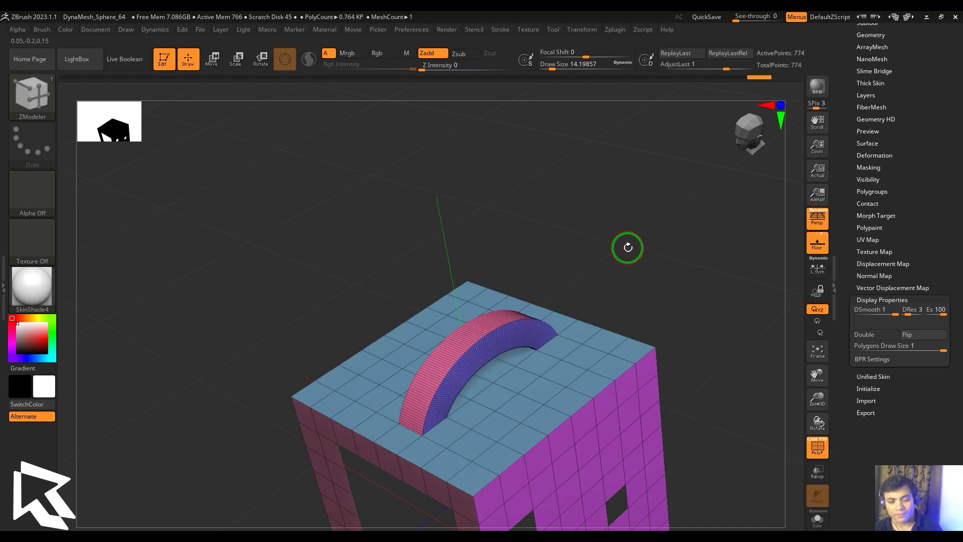
left_click_drag(627, 247, 650, 275)
key("ctrl+z")
Bridge the two top holes with a Spline arch using Interactive Curvature and Optimal Resolution, and undo it
key("space")
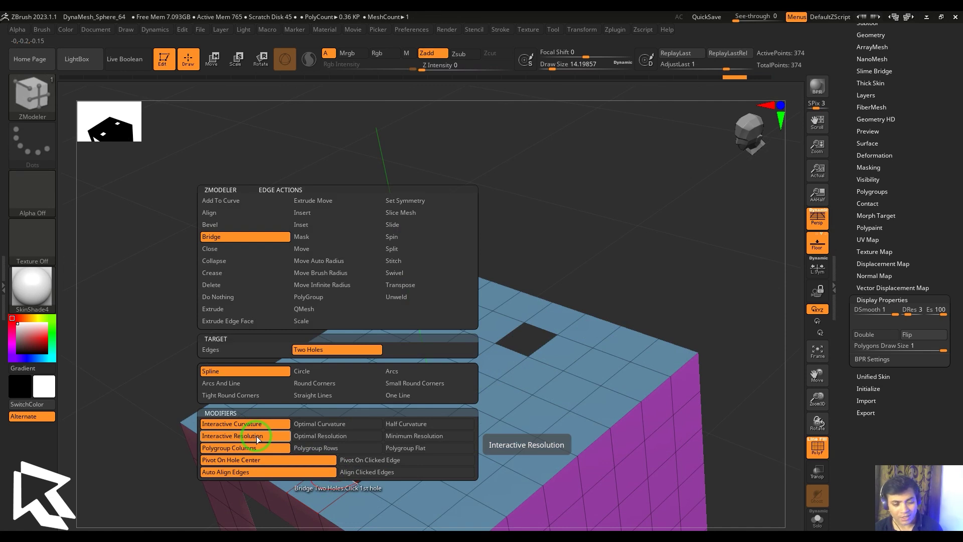
left_click(306, 436)
left_click(338, 470)
left_click_drag(533, 333, 651, 309)
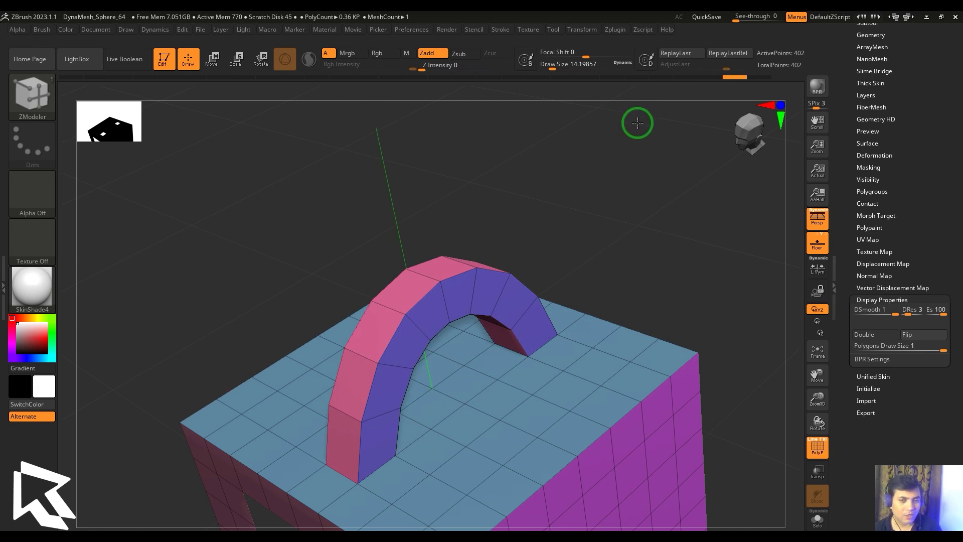
left_click_drag(634, 141, 610, 230)
key("ctrl+z")
Bridge the two top holes with a Spline profile at Minimum Resolution into a tall two-segment peak, and undo it
key("space")
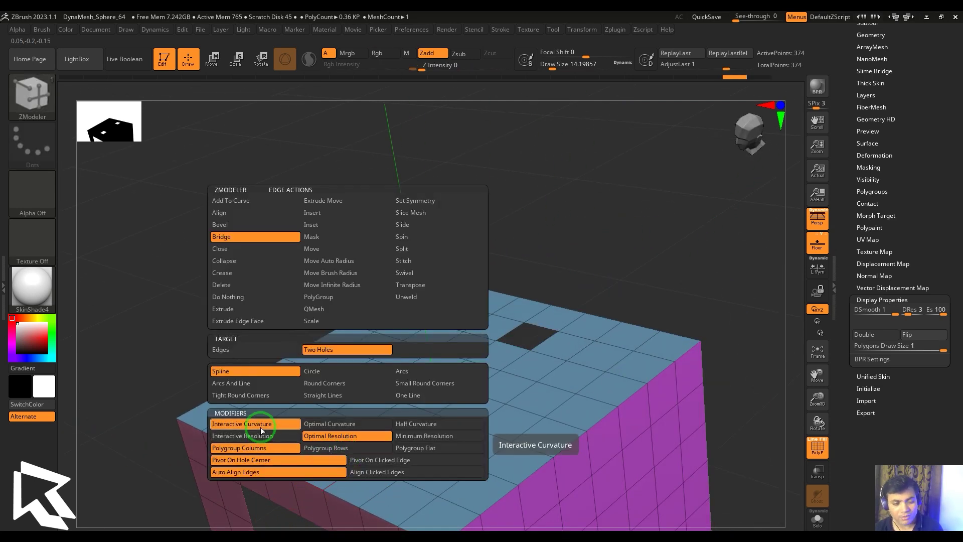
left_click(439, 439)
left_click(345, 452)
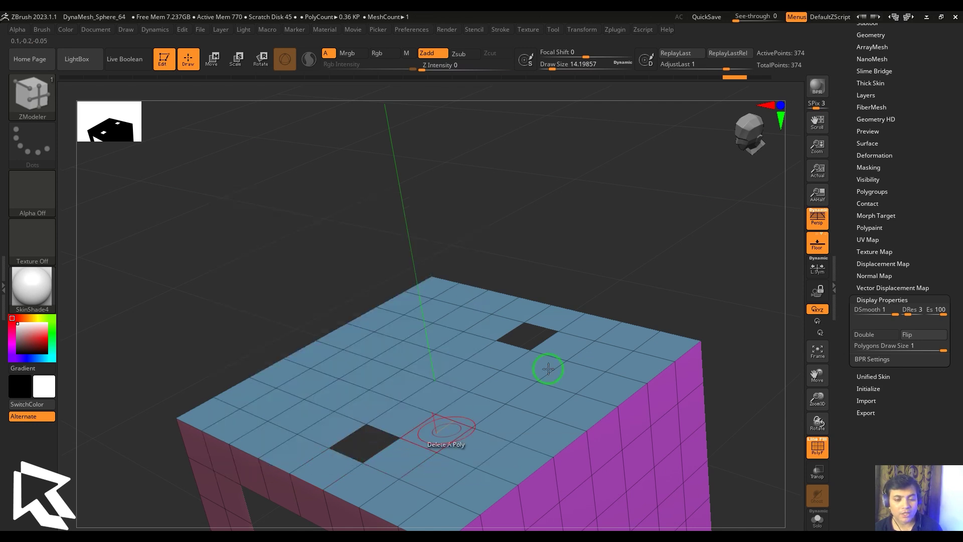
left_click_drag(545, 324, 677, 325)
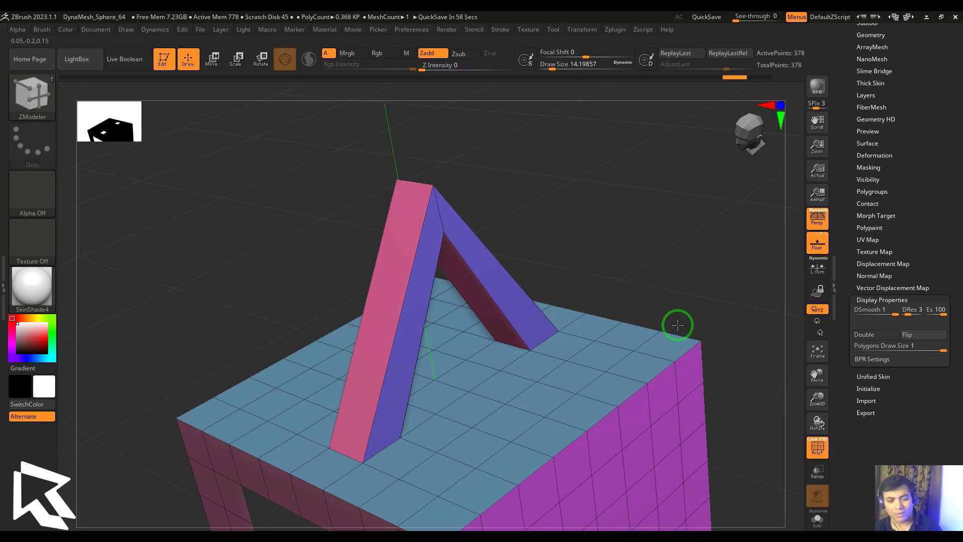
left_click_drag(629, 274, 622, 296)
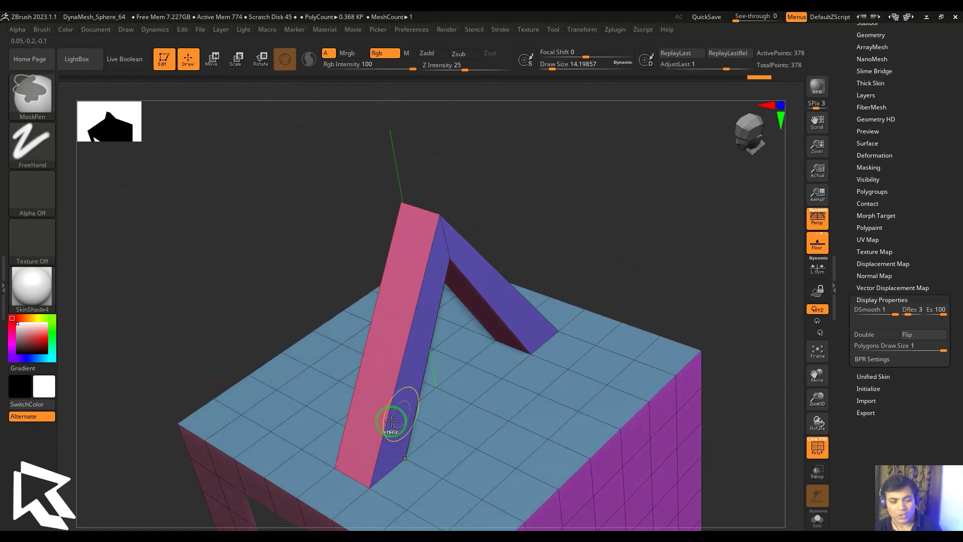
key("ctrl+z")
Bridge the two top holes with the Small Round Corners profile at Minimum Resolution, and undo the bridge
key("space")
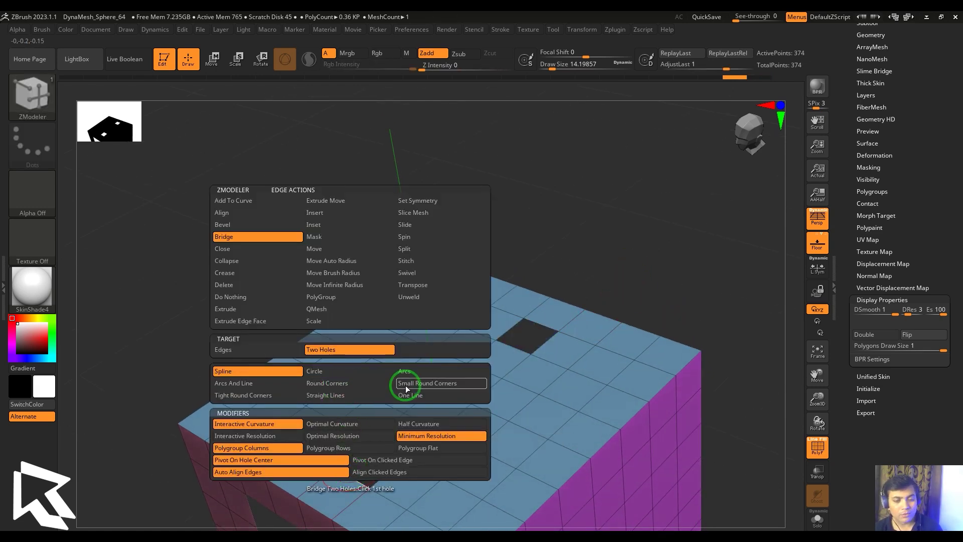
left_click(407, 384)
left_click(360, 468)
left_click_drag(536, 321, 677, 308)
key("ctrl+z")
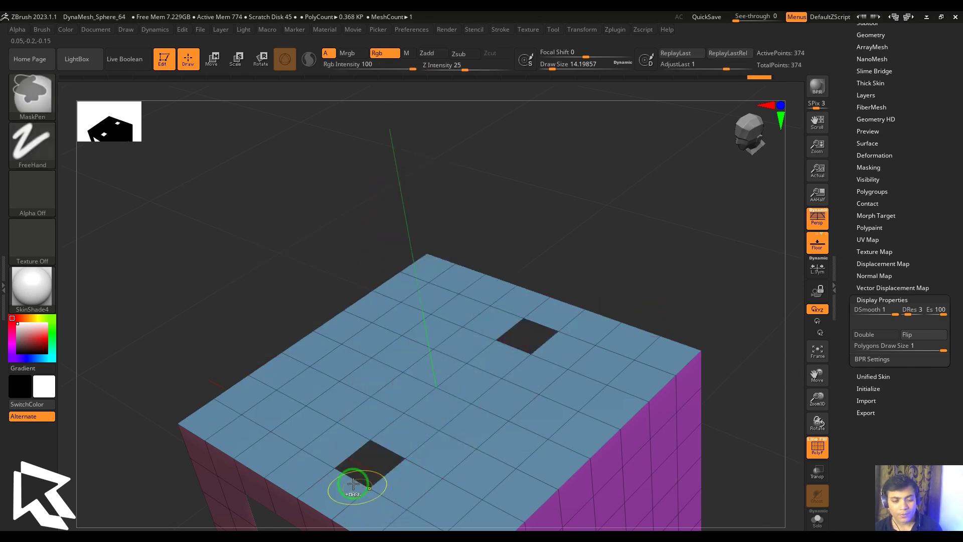
Set the bridge to Interactive Resolution, make a densely segmented Small Round Corners handle between the top holes, inspect it and undo it
key("space")
left_click(414, 437)
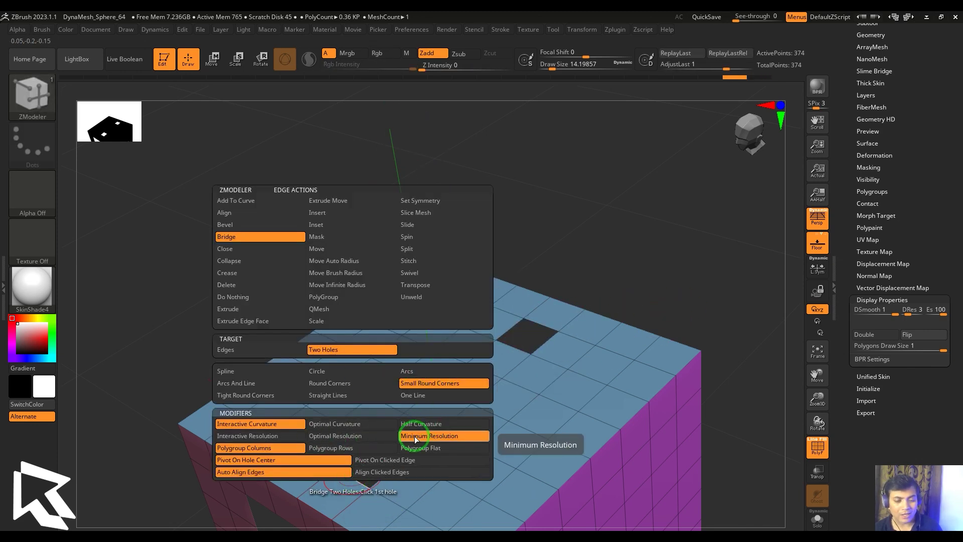
left_click(296, 436)
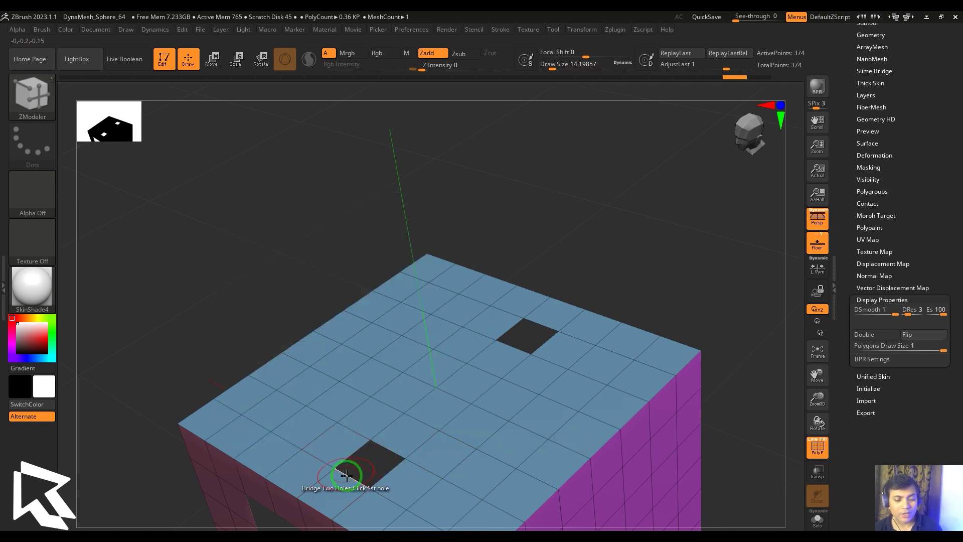
left_click(346, 474)
left_click(532, 329)
left_click_drag(605, 321, 646, 239)
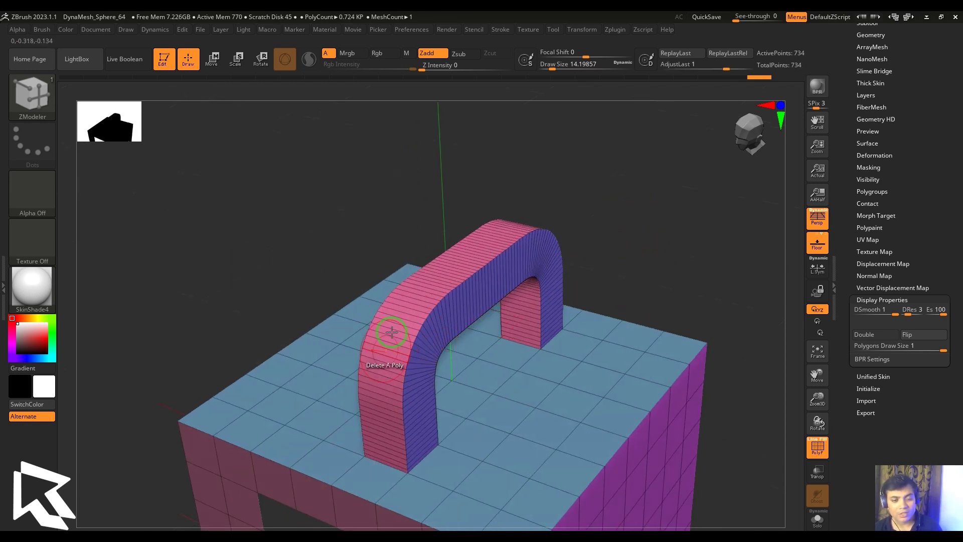
left_click_drag(578, 279, 477, 314)
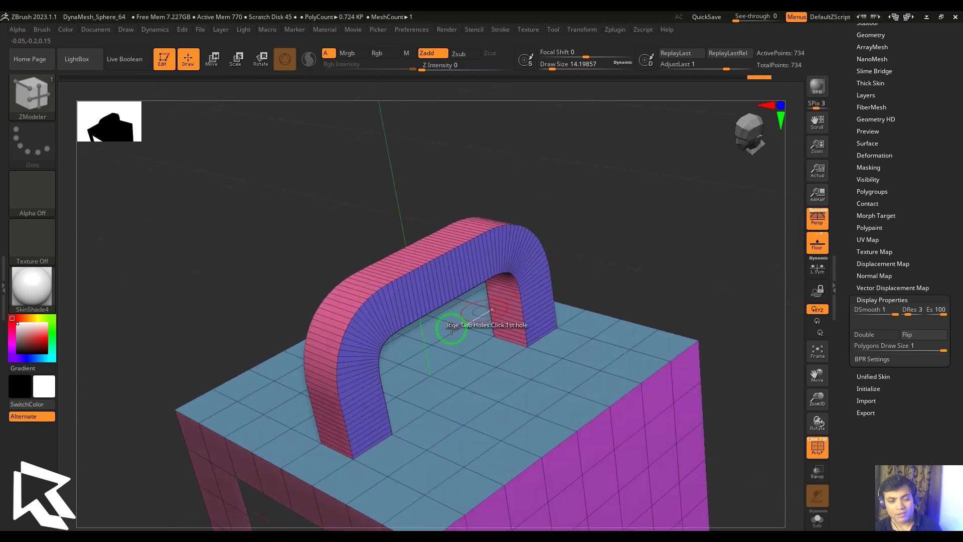
left_click_drag(607, 245, 365, 451)
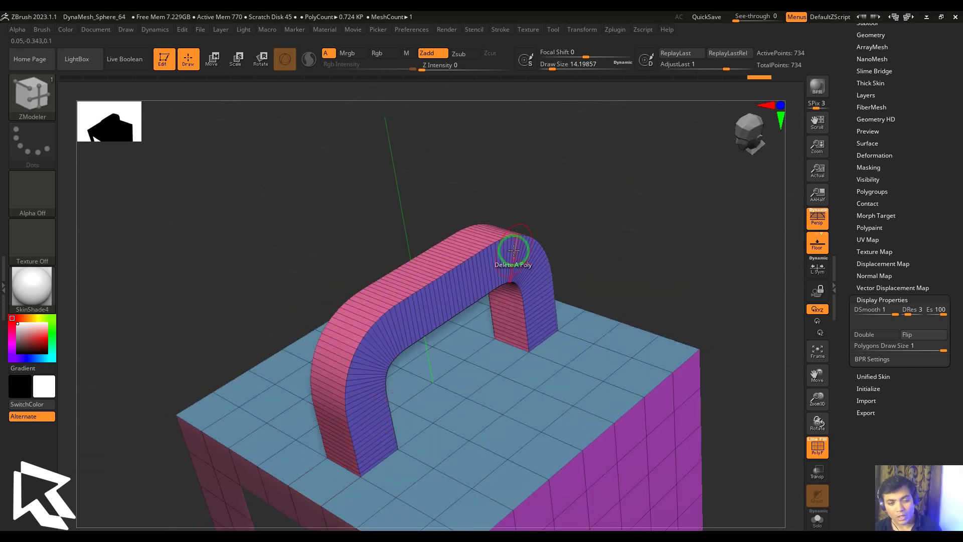
key("ctrl+z")
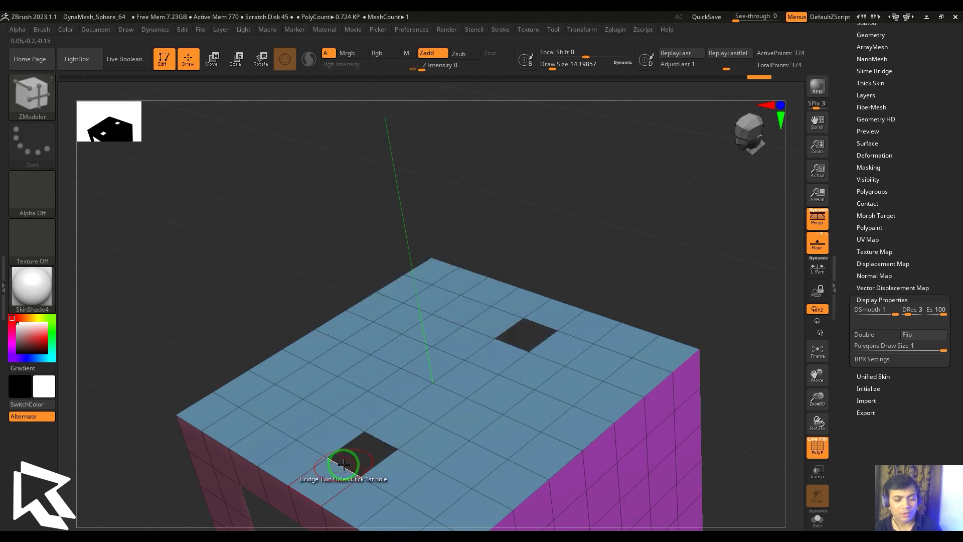
Bridge the two top holes into a rounded handle using the Polygroup Rows modifier, and undo it
key("space")
left_click(338, 448)
left_click(357, 461)
left_click_drag(540, 325, 645, 225)
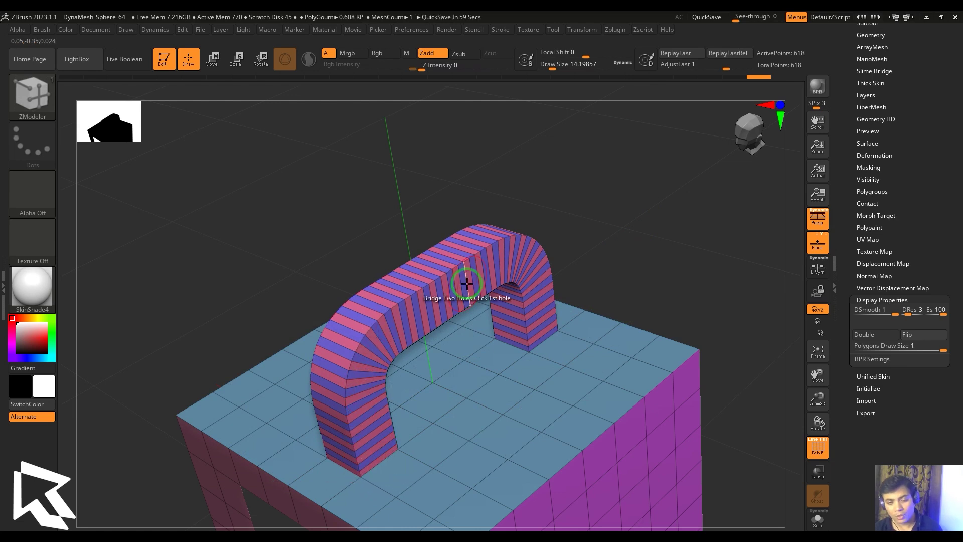
key("ctrl+z")
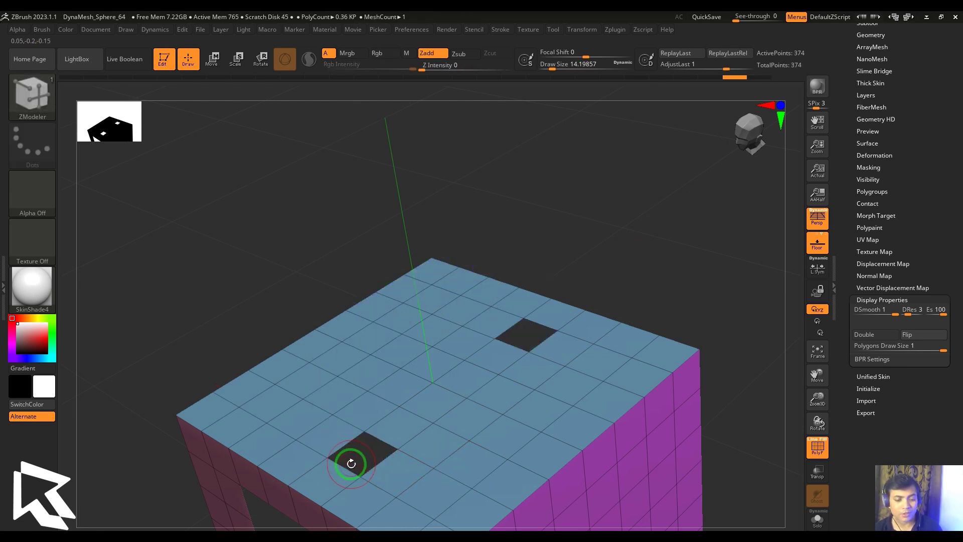
Bridge the two top holes using the Polygroup Flat modifier, and undo the bridge
key("space")
left_click(278, 447)
left_click(329, 447)
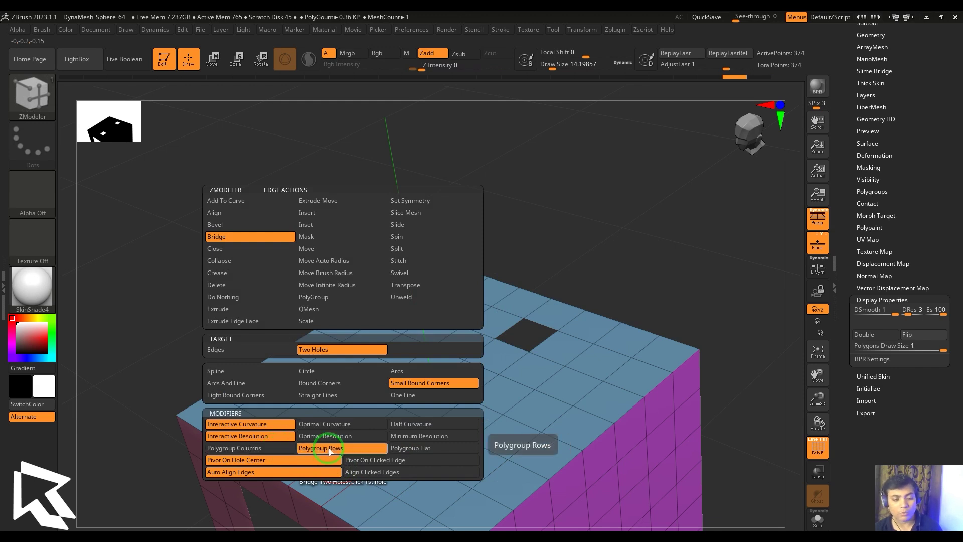
left_click(432, 446)
key("space")
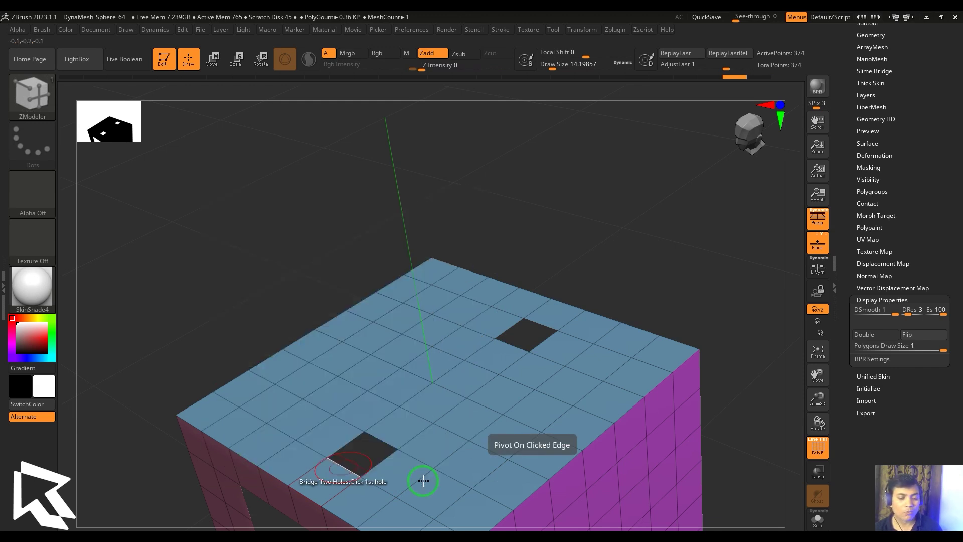
left_click(338, 464)
left_click_drag(542, 326, 668, 307)
key("ctrl+z")
Set the Two Holes bridge's polygroup modifier back to Polygroup Columns
right_click_drag(446, 500, 445, 439, "alt")
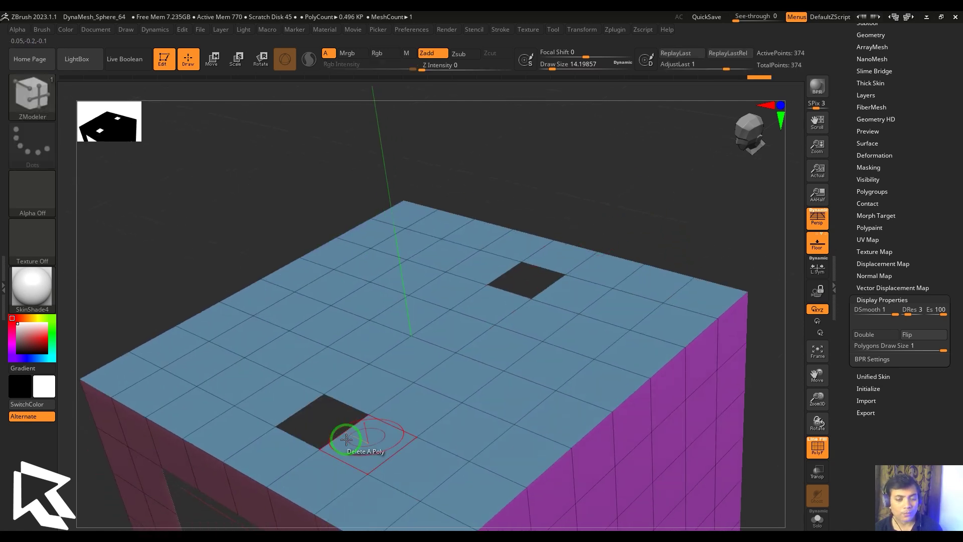
key("space")
left_click(205, 447)
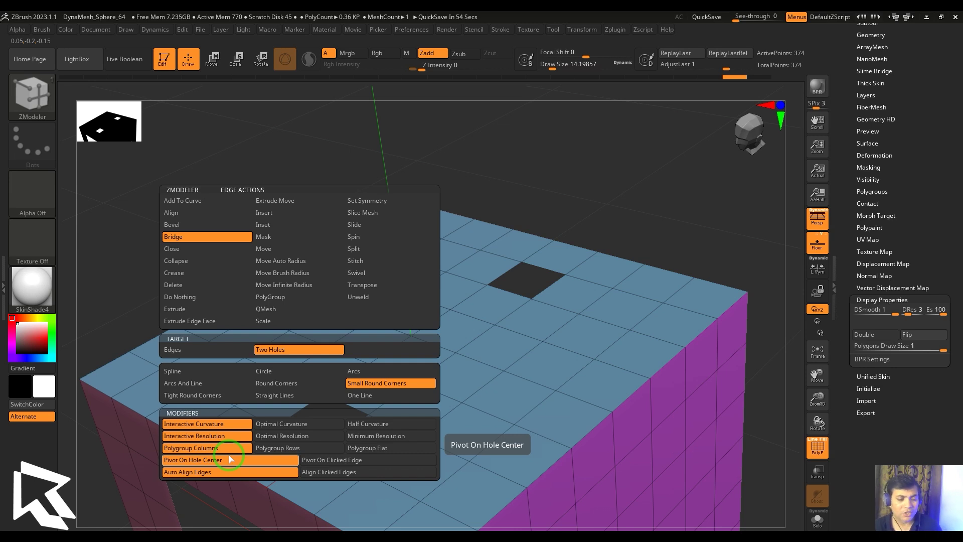
left_click(269, 447)
left_click_drag(632, 201, 615, 228)
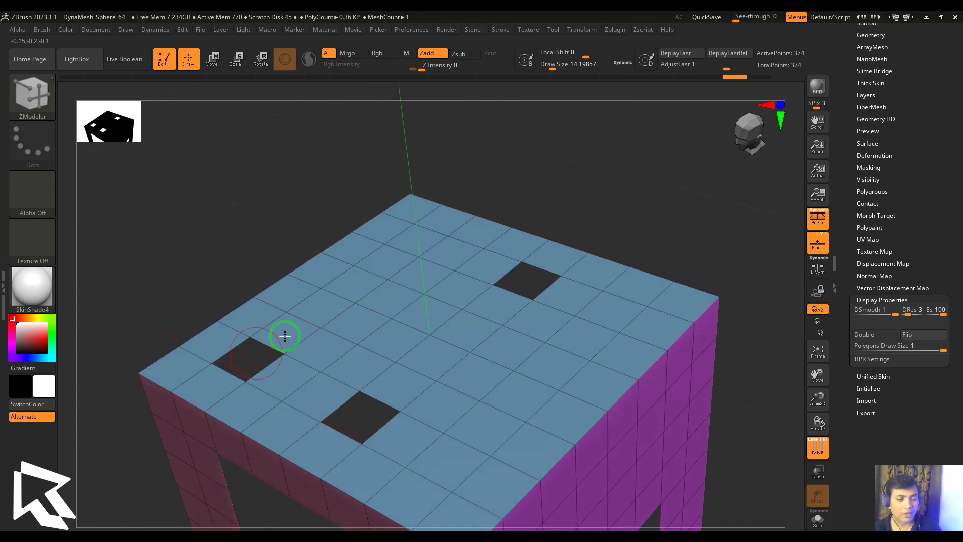
Delete a polygon near the back corner of the cube's top face, and set the bridge to Optimal Curvature and Optimal Resolution
left_click(420, 242)
key("space")
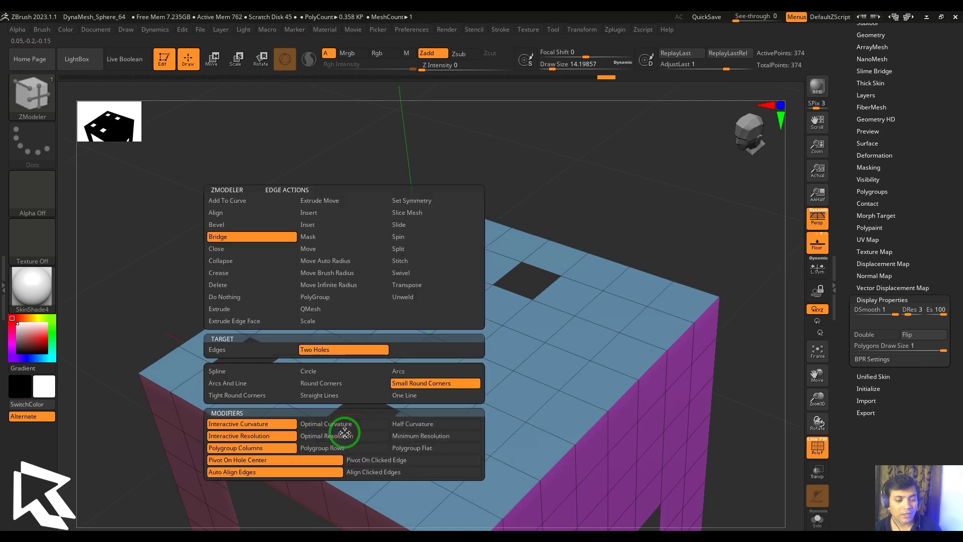
left_click(323, 423)
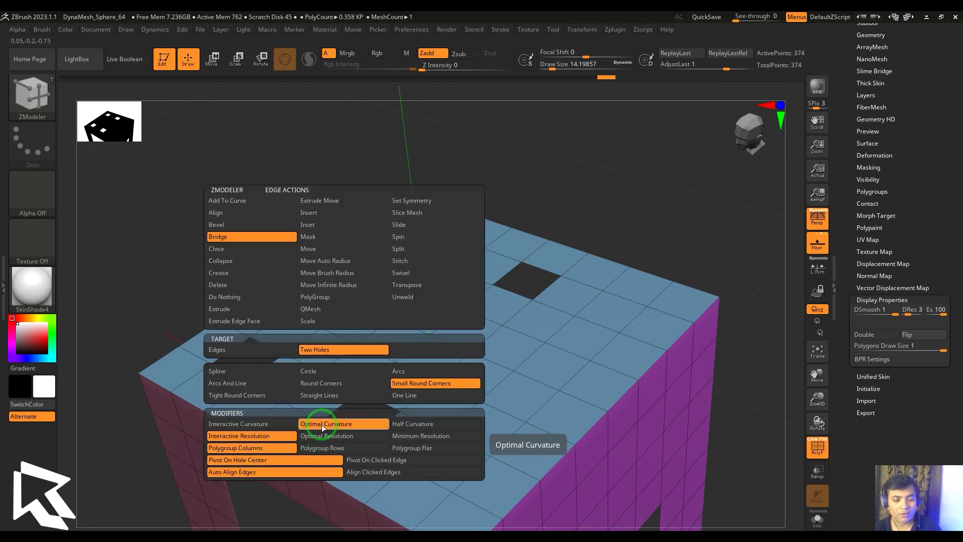
left_click(322, 436)
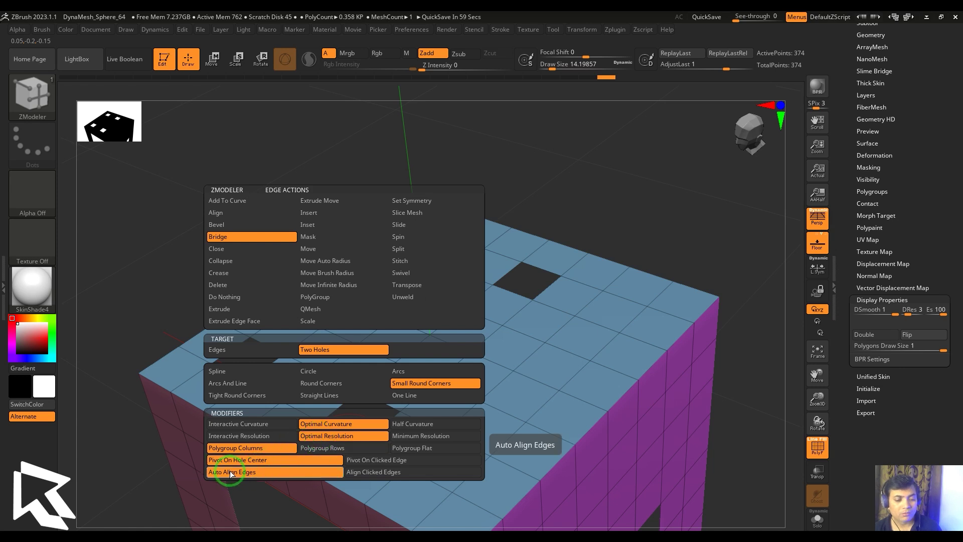
Bridge two facing top holes with the Small Round Corners profile at optimal curvature and resolution, and undo the bridge
key("space")
left_click(345, 437)
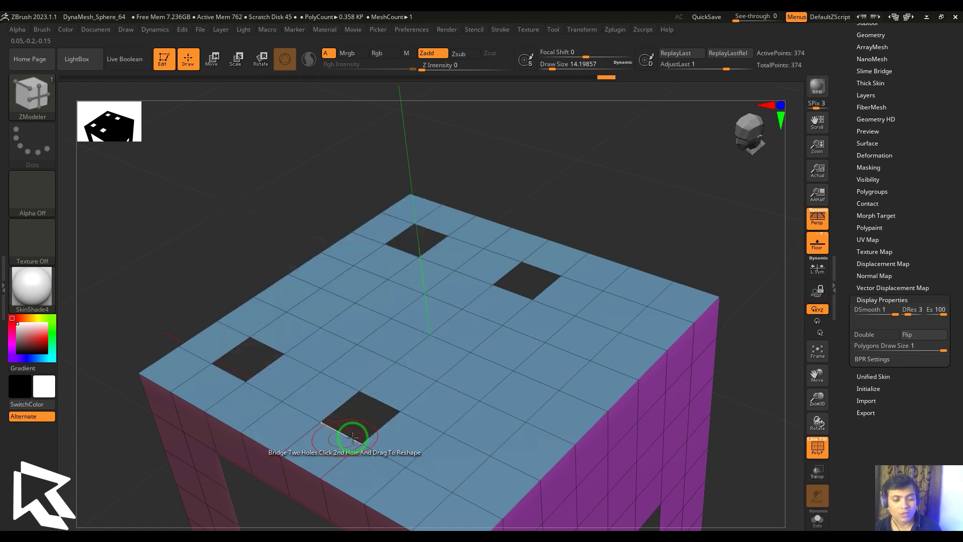
left_click(538, 270)
key("ctrl+z")
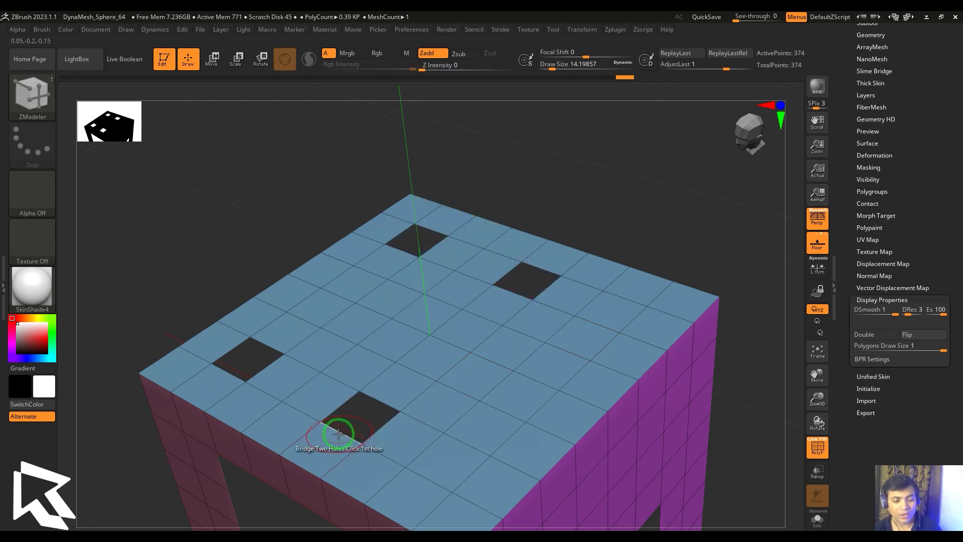
Switch the Two Holes bridge to the Spline profile with the Pivot On Clicked Edge modifier
key("space")
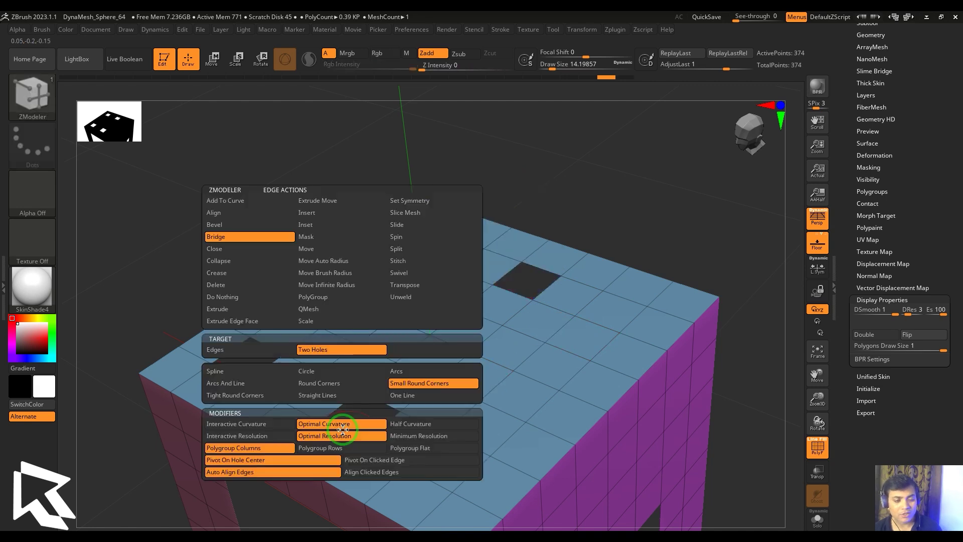
left_click(263, 375)
key("space")
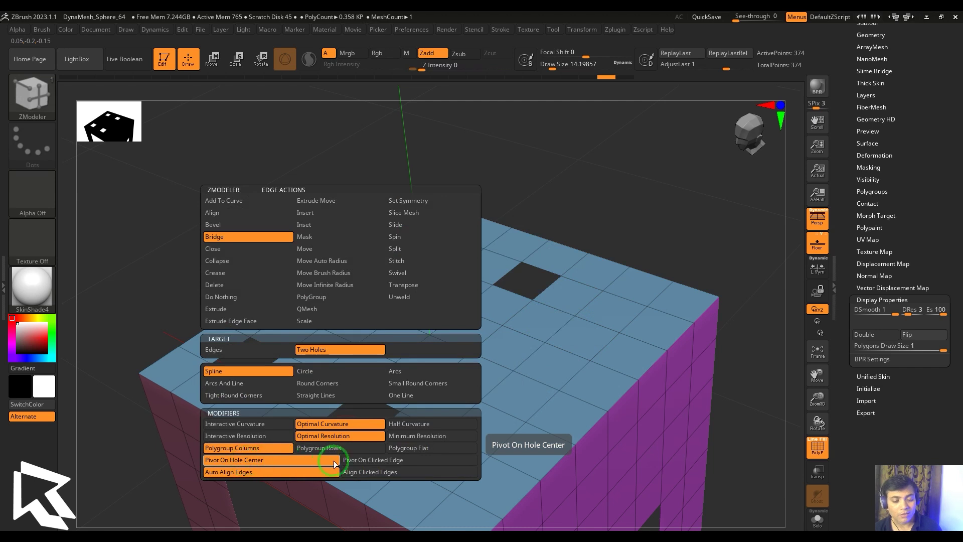
left_click(355, 461)
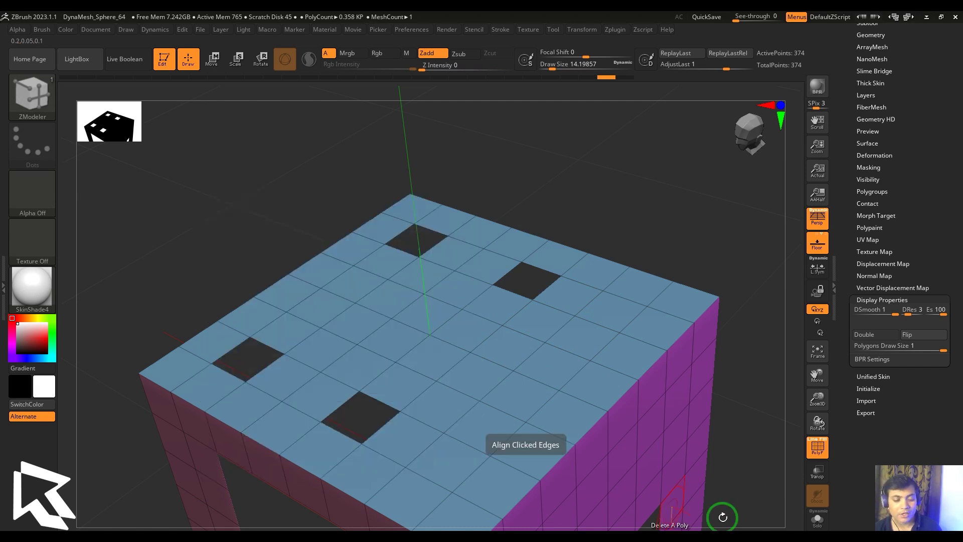
Bridge both pairs of top holes into two parallel Spline handles
left_click(344, 435)
left_click(527, 273)
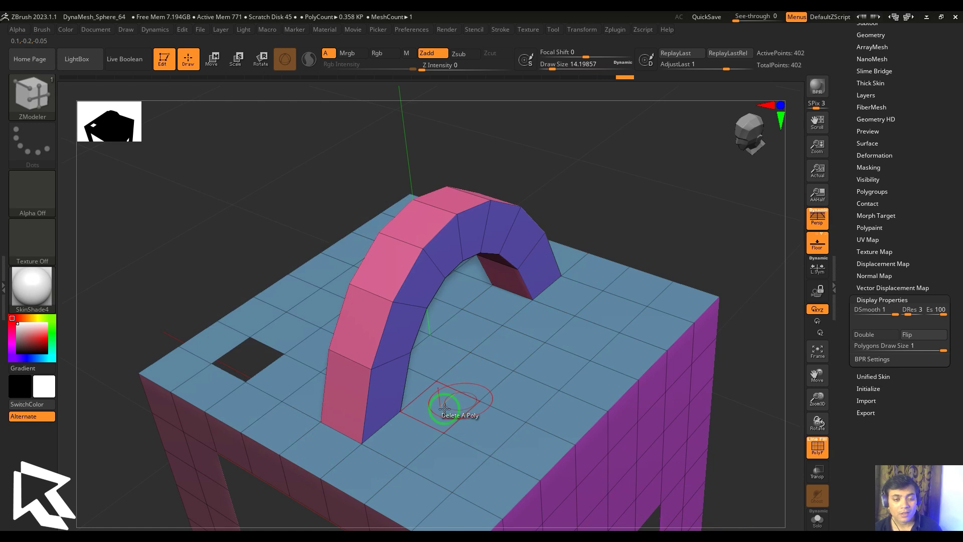
left_click_drag(544, 162, 294, 365)
left_click(295, 375)
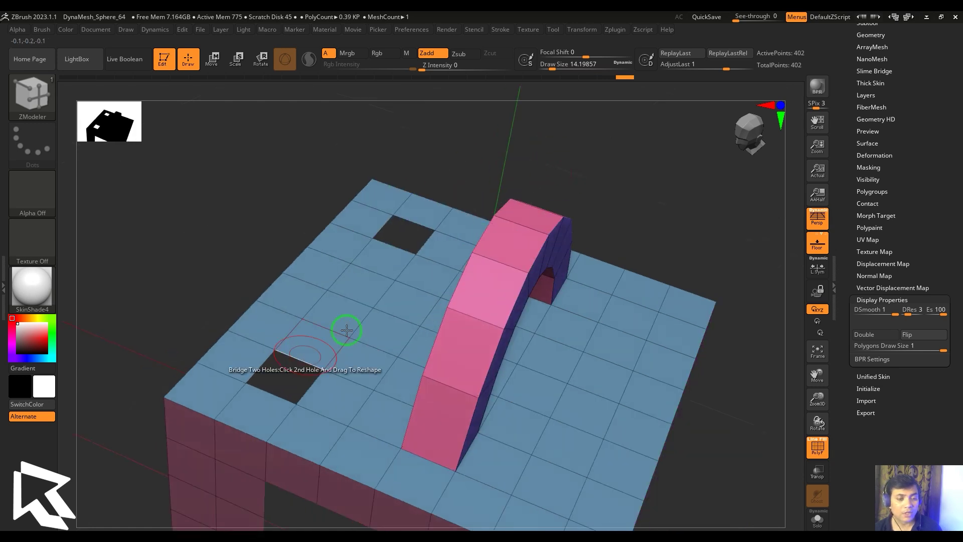
left_click(385, 241)
Examine the two handles from the side with perspective off, and undo both bridges
mouse_move(690, 226)
left_mouse_down("alt")
mouse_move(750, 211)
mouse_move(692, 208)
left_mouse_up("alt")
left_click(815, 217)
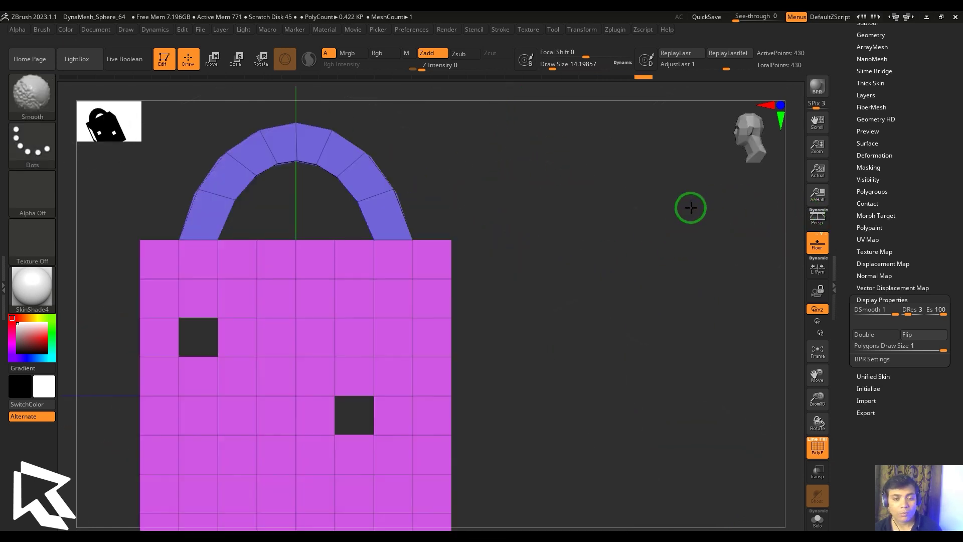
left_click_drag(647, 261, 699, 331, "alt")
left_click_drag(624, 285, 632, 308, "alt")
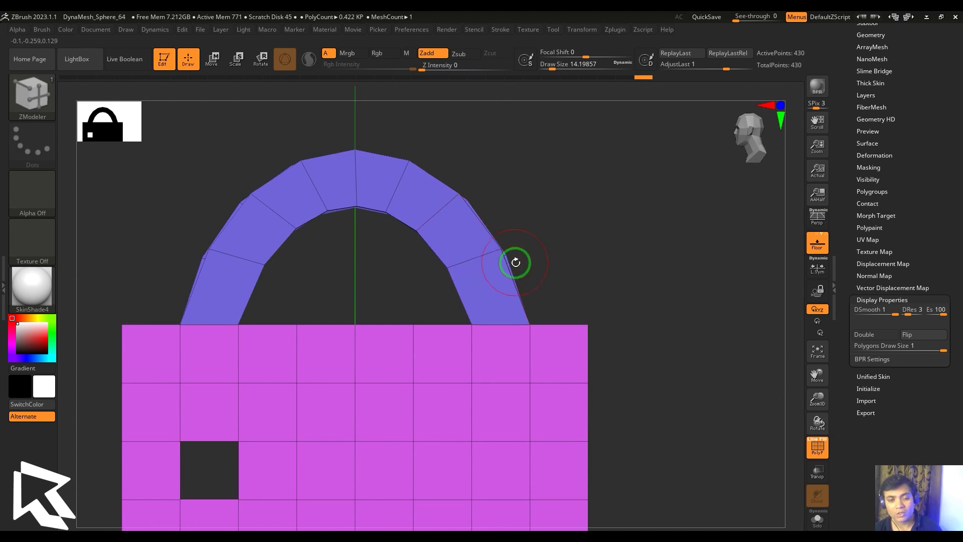
left_click_drag(396, 221, 598, 258)
mouse_move(682, 231)
left_mouse_down()
mouse_move(654, 228)
mouse_move(660, 211)
mouse_move(662, 226)
mouse_move(619, 251)
left_mouse_up()
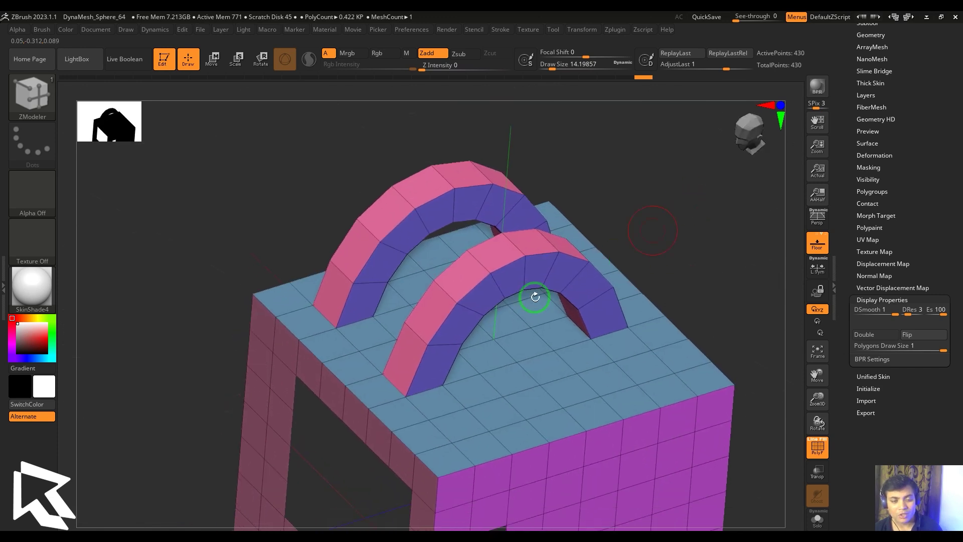
key("ctrl")
key("ctrl+z")
Set the bridge's pivot modifier back to Pivot On Hole Center
left_click_drag(688, 237, 657, 217)
right_click(427, 257)
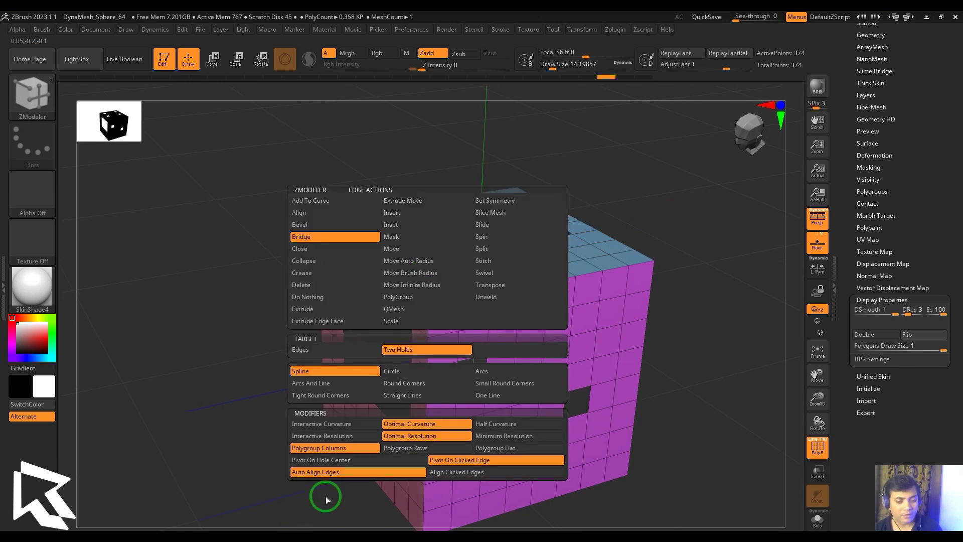
left_click(327, 459)
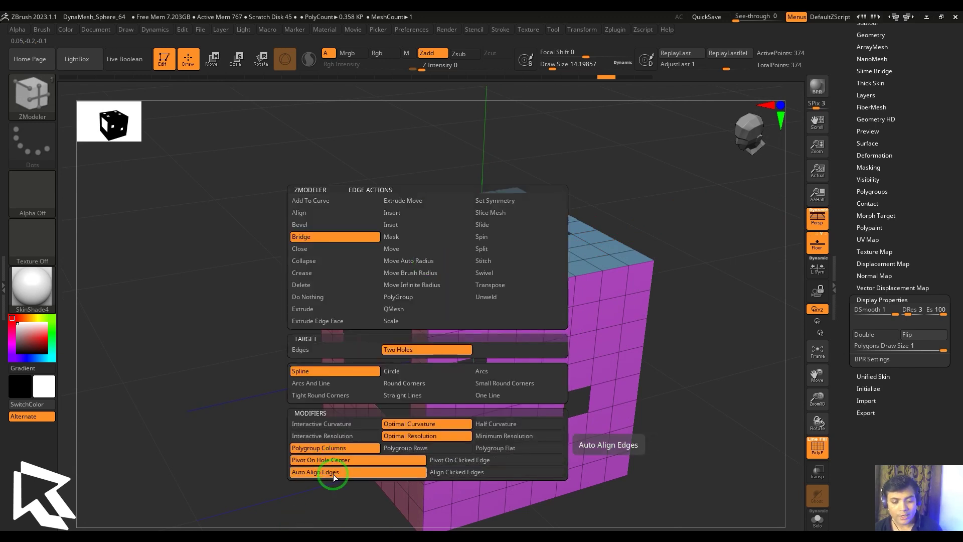
Bridge the nearest top hole to a hole in the magenta side face with an optimal Spline, and undo it
left_click_drag(690, 262, 683, 290)
left_click(468, 381)
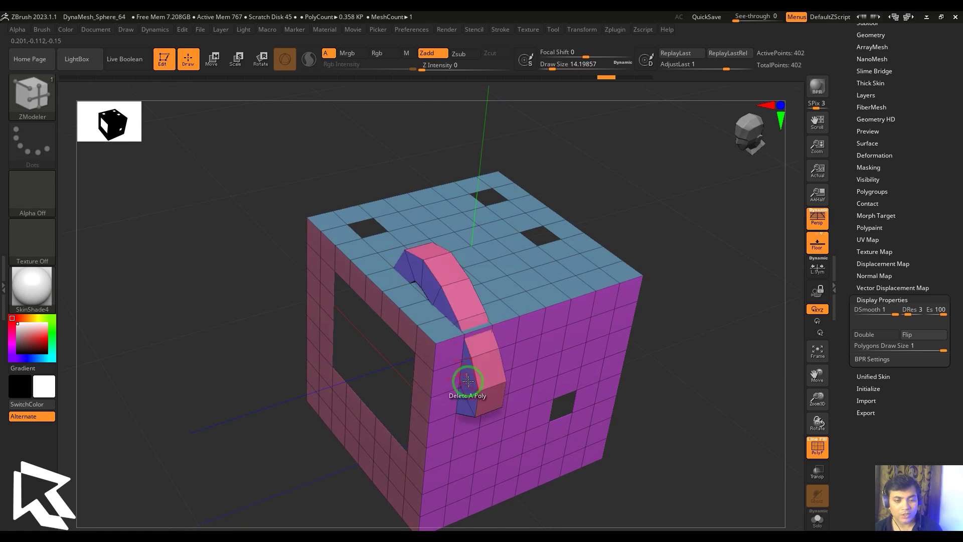
key("ctrl+z")
key("ctrl+z")
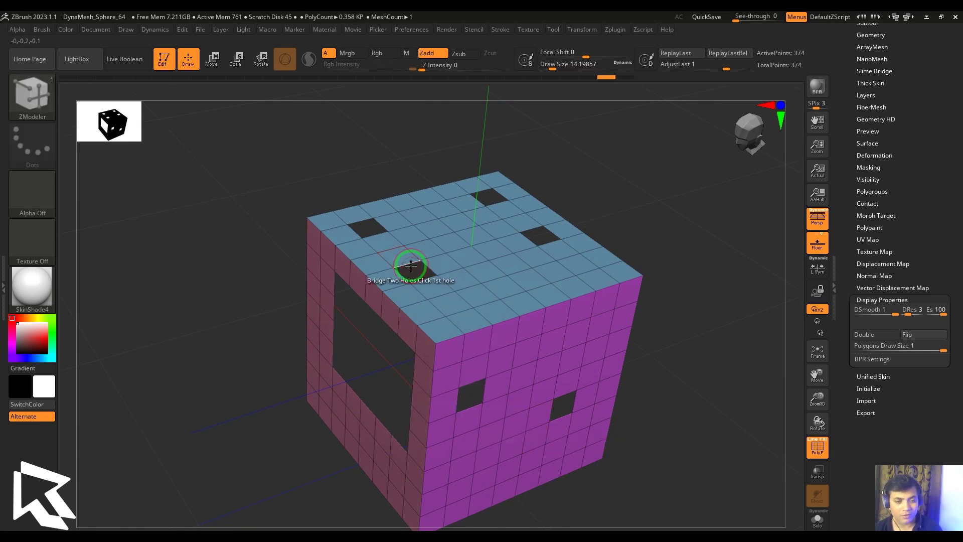
Set the Spline bridge to Interactive Curvature and Interactive Resolution
key("space")
left_click(315, 424)
left_click(314, 435)
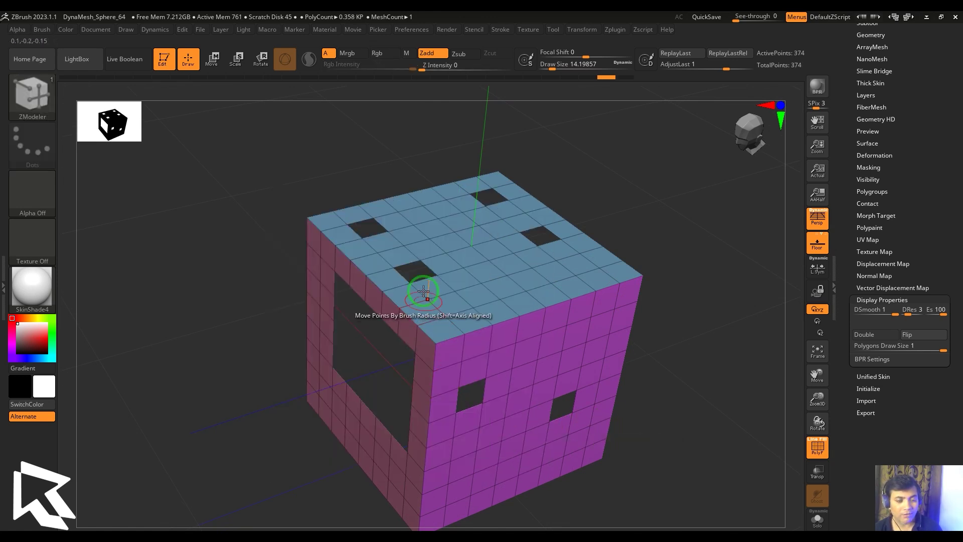
Bridge the top hole to the side-face hole as a large, densely segmented loop, and undo it
left_click_drag(467, 383, 668, 117)
left_click_drag(678, 221, 708, 269)
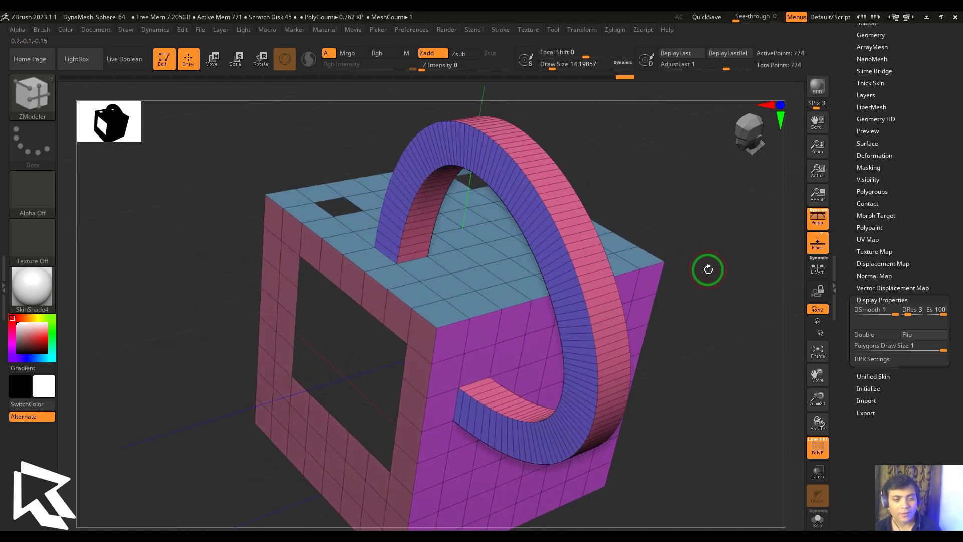
key("ctrl+z")
Bridge the top and side-face holes into a twisted loop using the Align Clicked Edges modifier, and undo it
key("space")
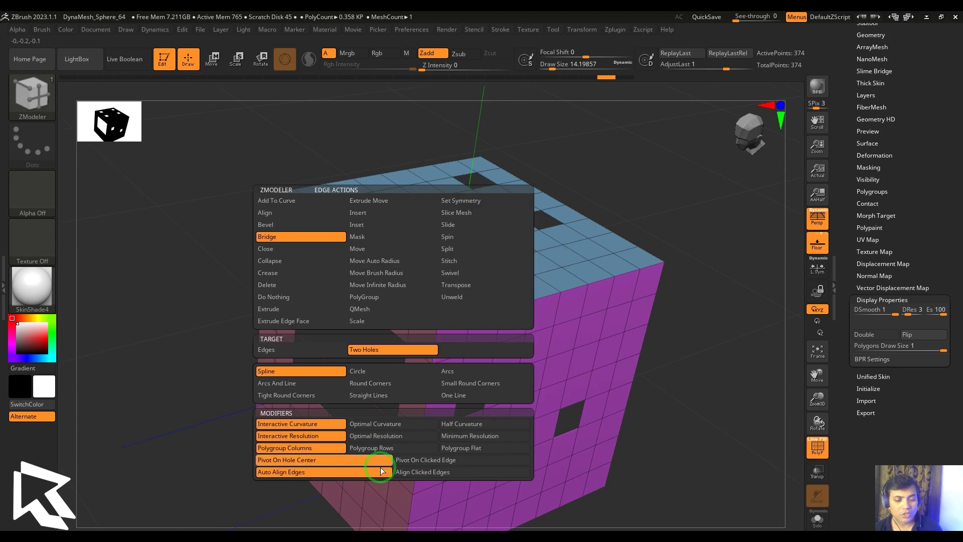
left_click(412, 472)
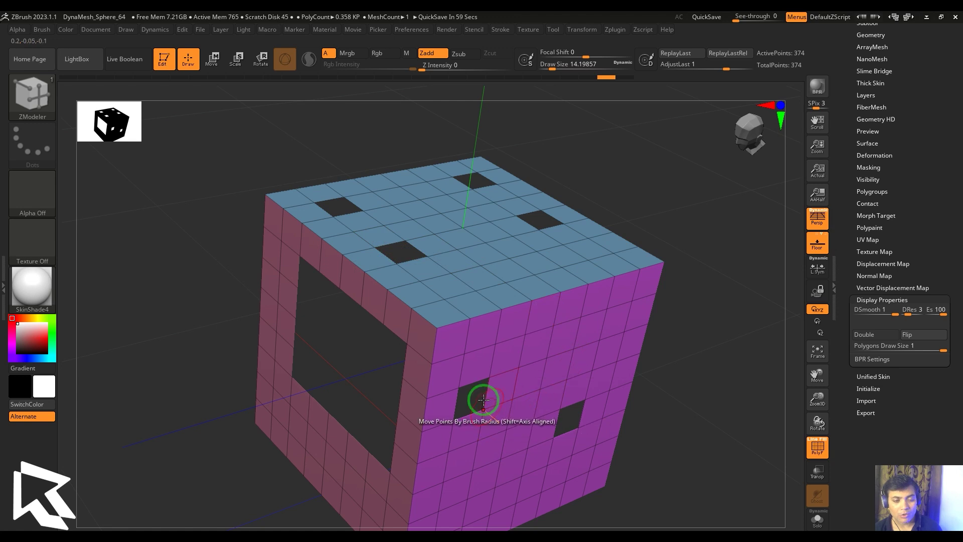
left_click(474, 383)
left_click_drag(476, 382, 703, 299)
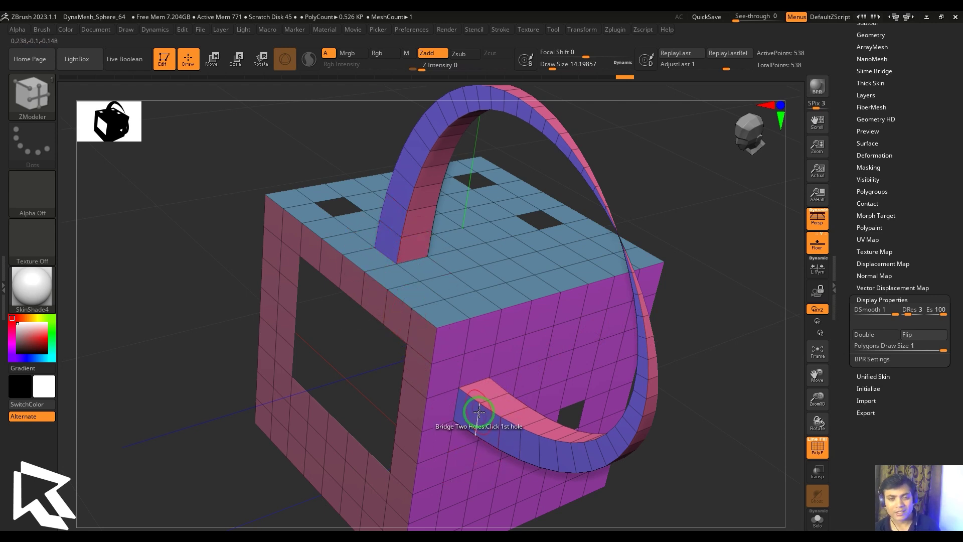
key("ctrl+z")
key("ctrl+z")
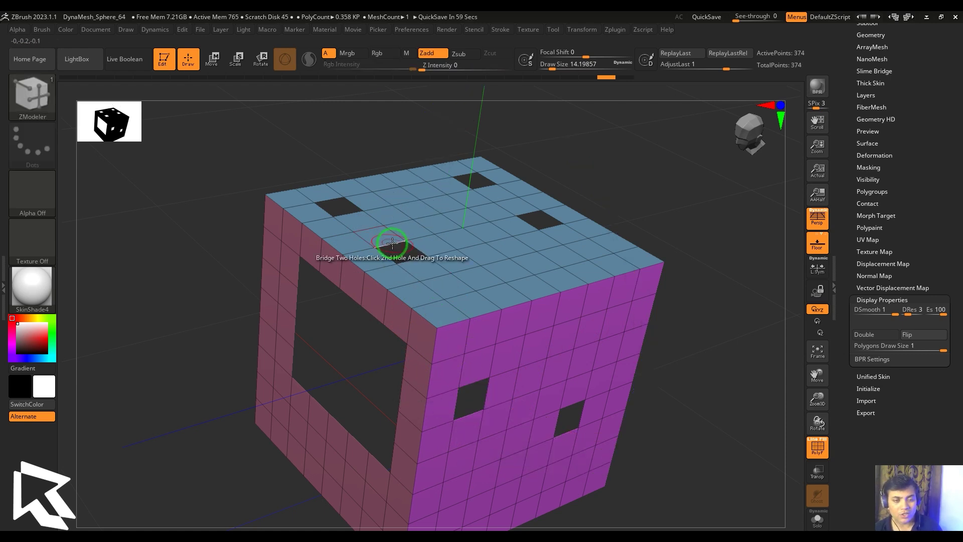
Rebridge the two holes from different clicked edges, making an untwisted loop and a dense twisted loop, undoing each
left_click(474, 413)
left_click_drag(484, 314, 670, 356)
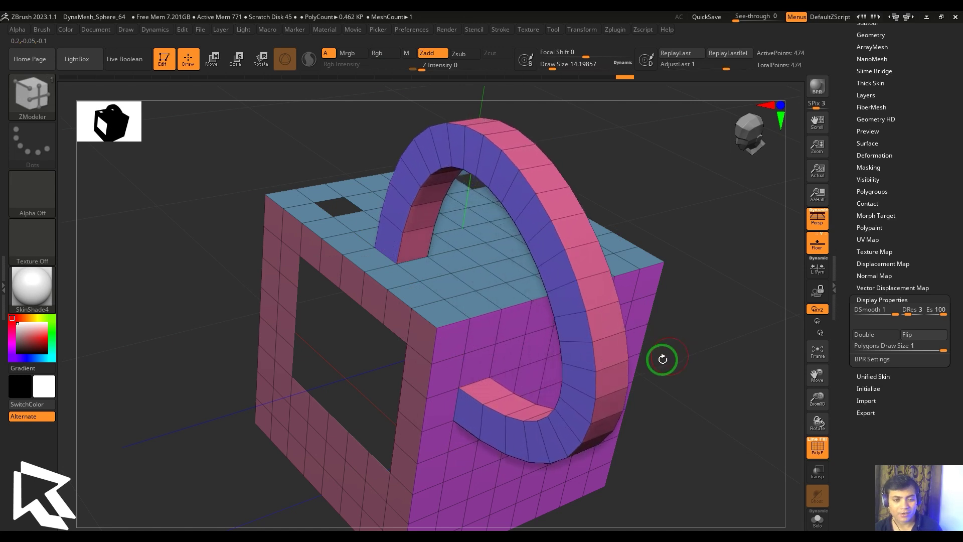
key("ctrl+z")
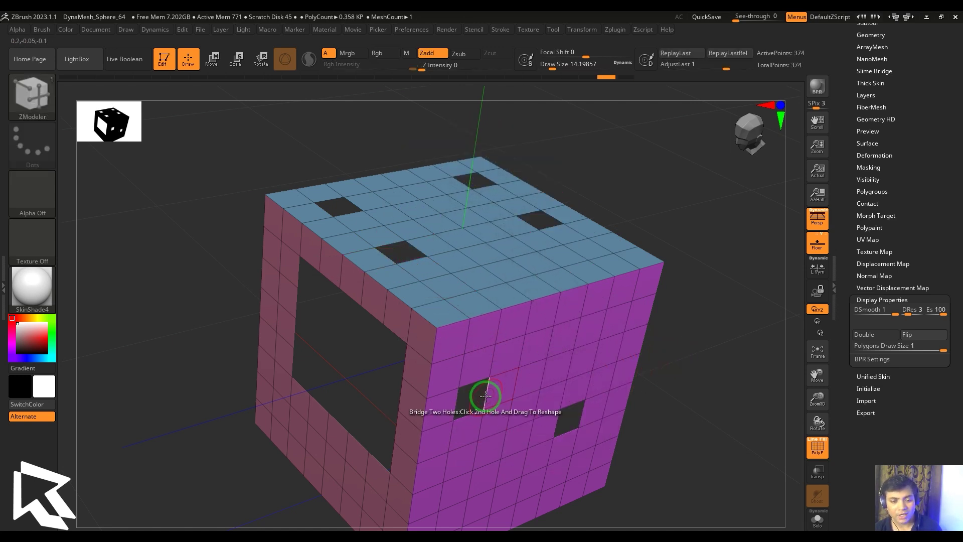
left_click_drag(481, 393, 679, 260)
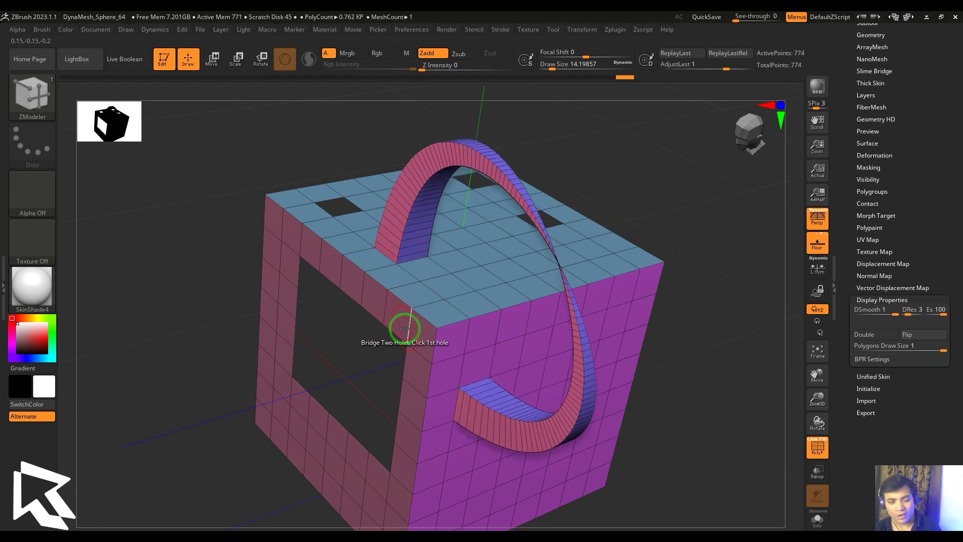
key("ctrl+z")
Bridge the top and side-face holes from matching clicked edges into an untwisted loop, and undo it
left_click(416, 247)
left_click_drag(490, 393, 683, 307)
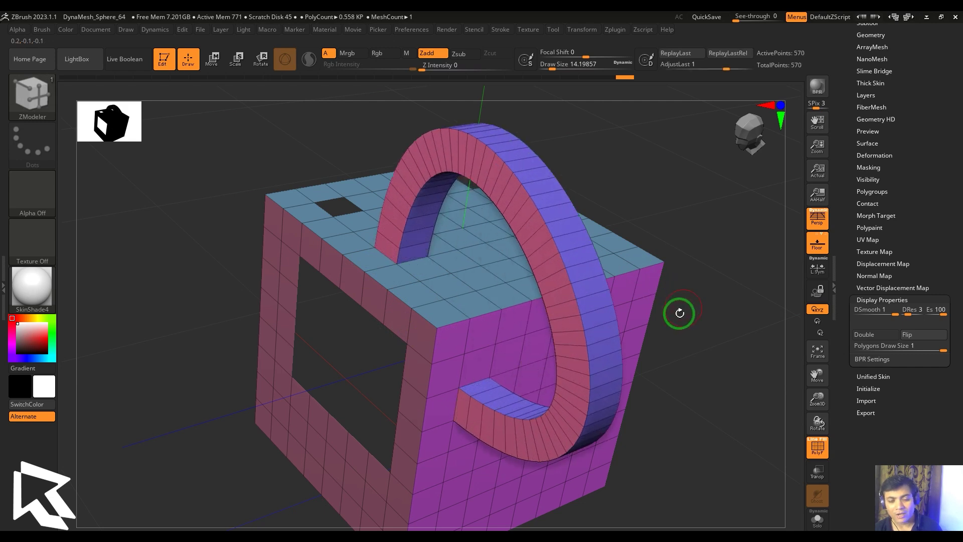
mouse_move(678, 374)
left_mouse_down()
mouse_move(696, 385)
mouse_move(669, 388)
left_mouse_up()
key("ctrl+z")
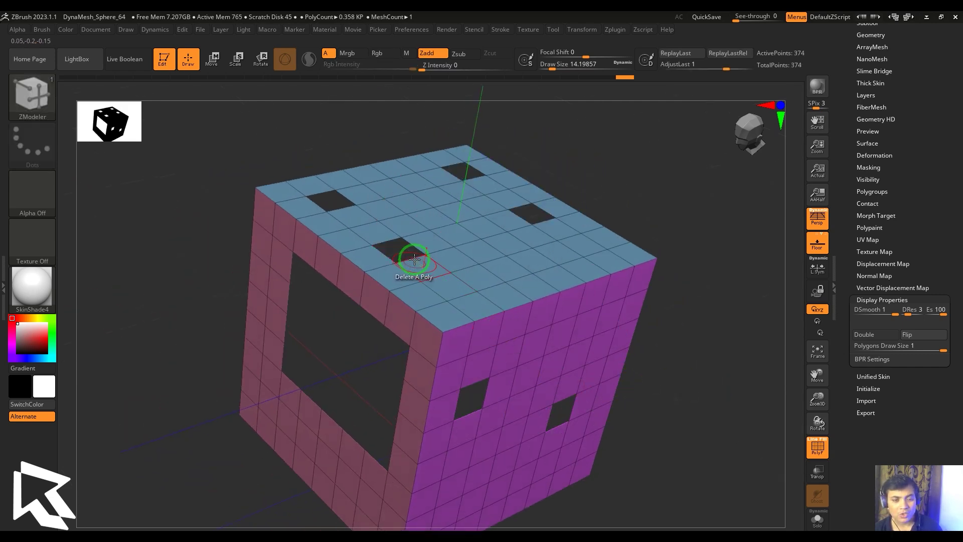
Set the bridge's alignment modifier back to Auto Align Edges
key("space")
left_click(371, 472)
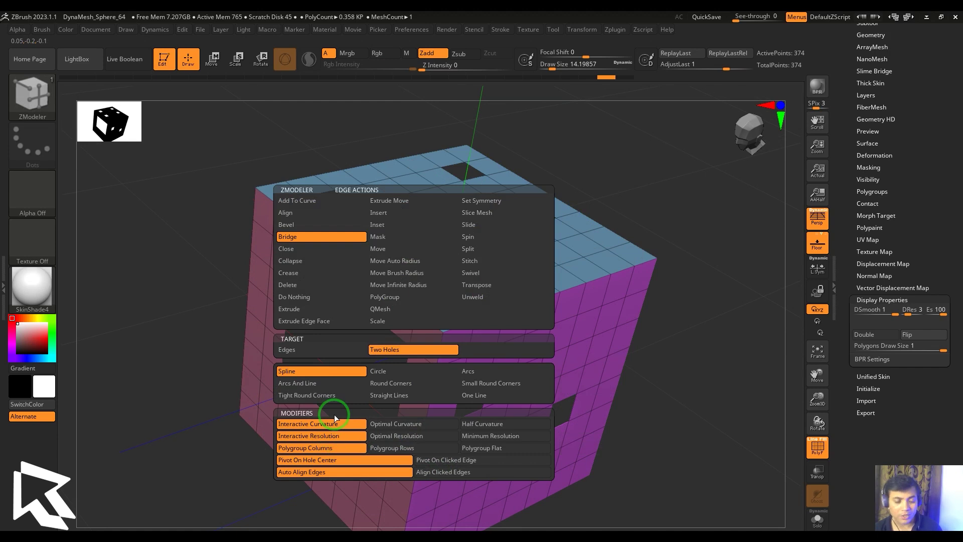
Delete the polygons beside and below the magenta face's hole nearest the front corner to form an L-shaped hole
left_click_drag(791, 423, 512, 398)
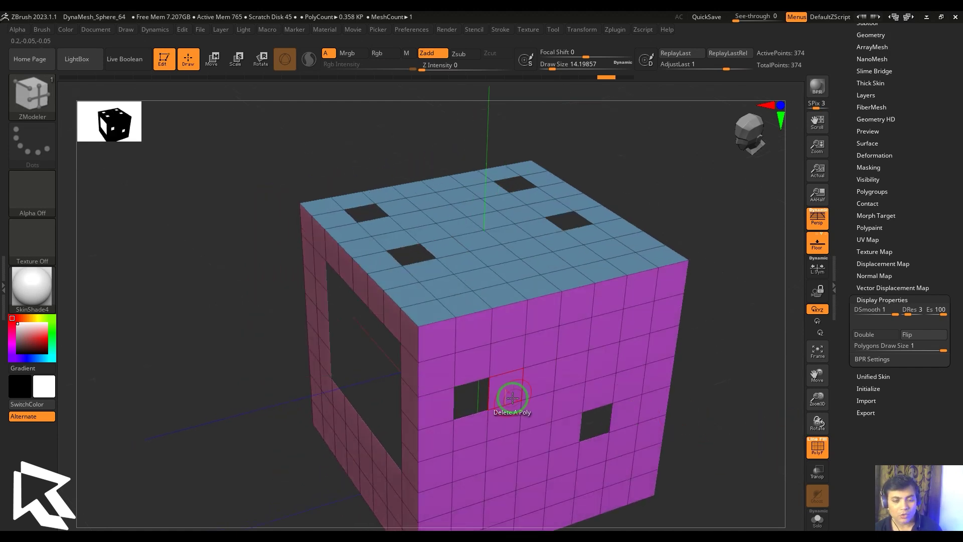
left_click(462, 435)
left_click_drag(711, 433, 737, 422)
left_click(469, 412)
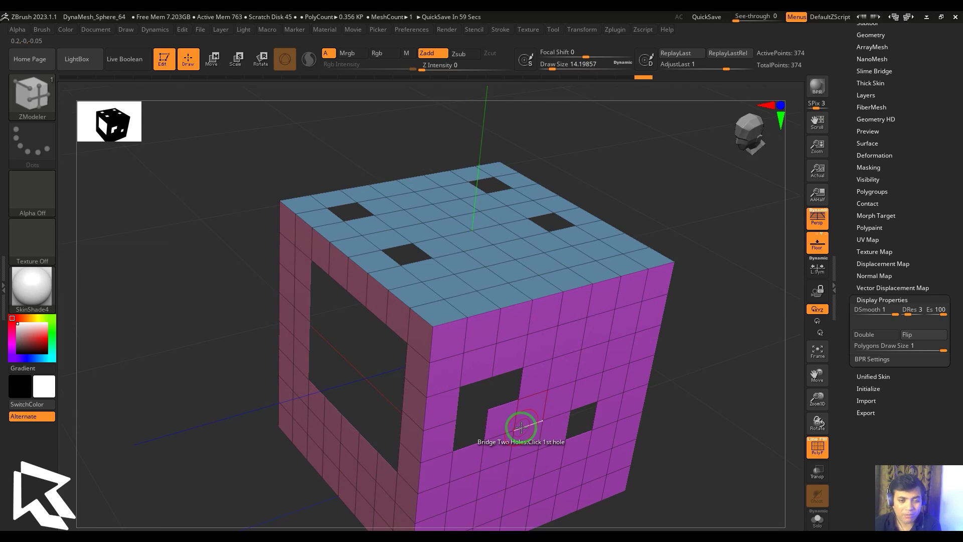
Bridge the square top hole to the L-shaped side hole with a large, dense Spline loop, inspect it and undo it
key("space")
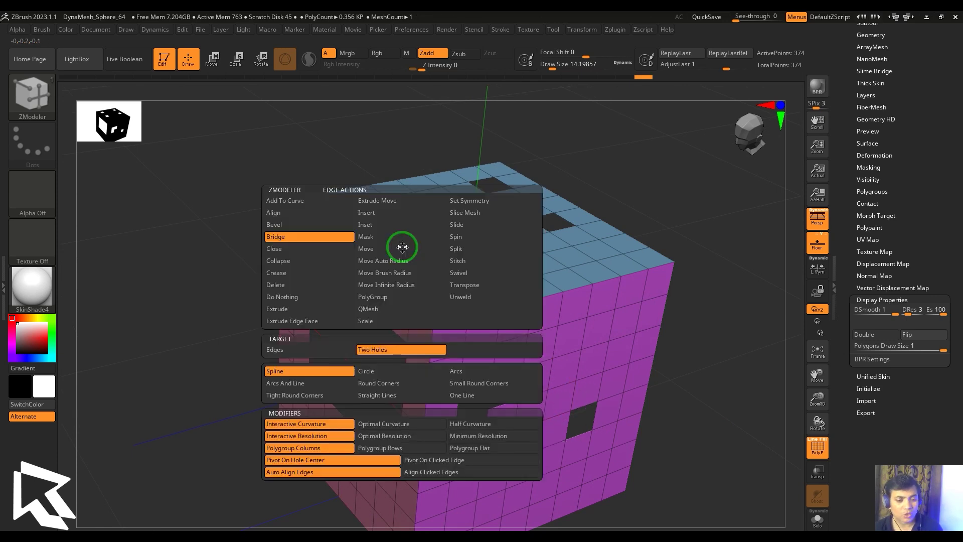
left_click(396, 246)
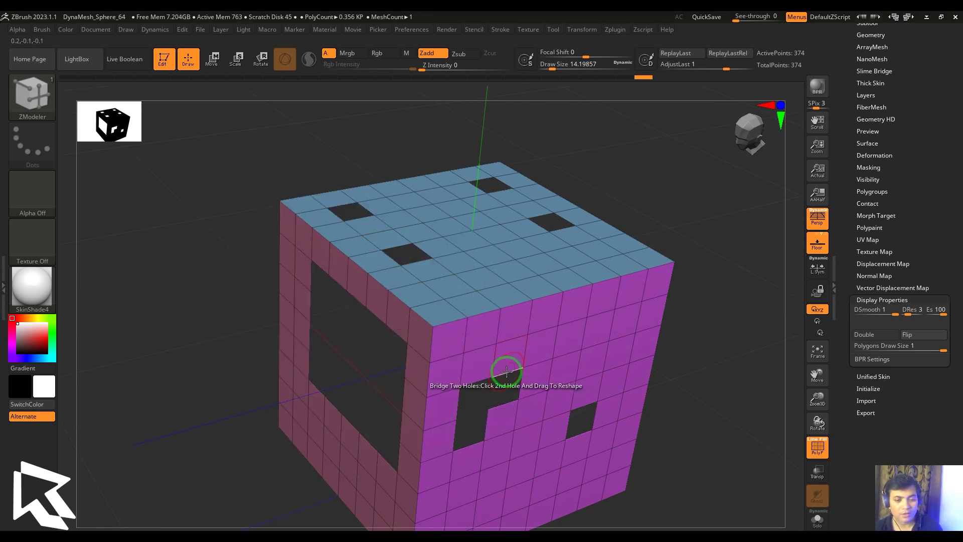
left_click(482, 384)
left_click_drag(653, 357, 714, 232)
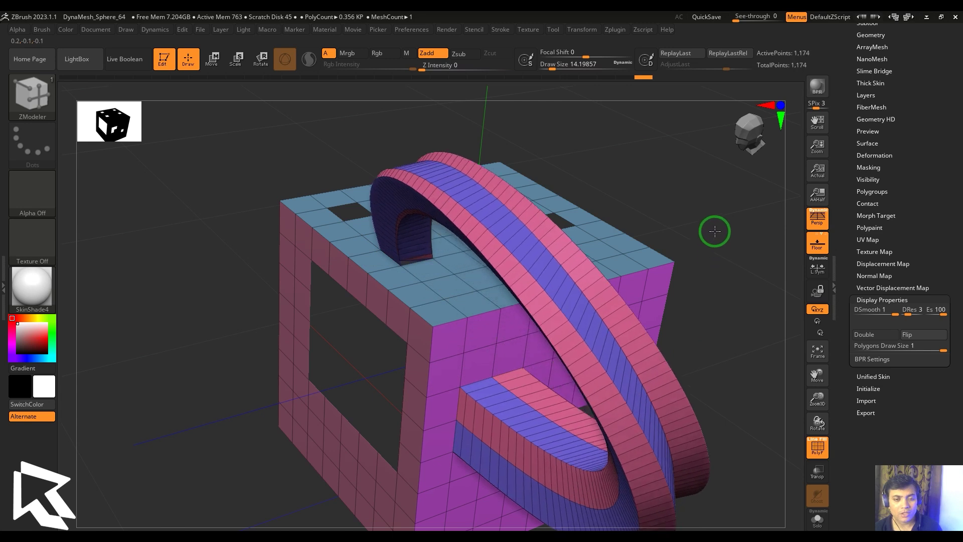
left_click_drag(756, 286, 740, 335)
key("ctrl+z")
key("ctrl+z")
key("f")
key("space")
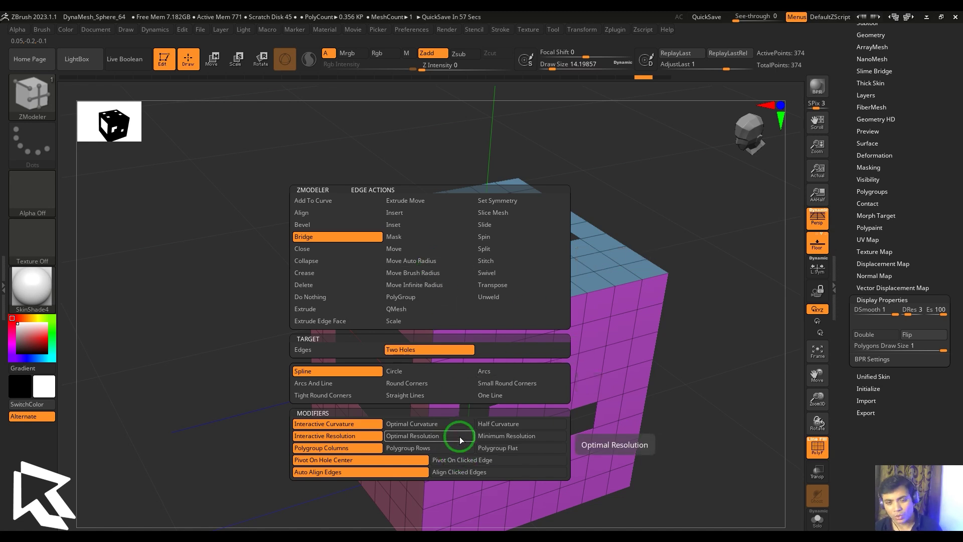
left_click_drag(745, 407, 755, 383)
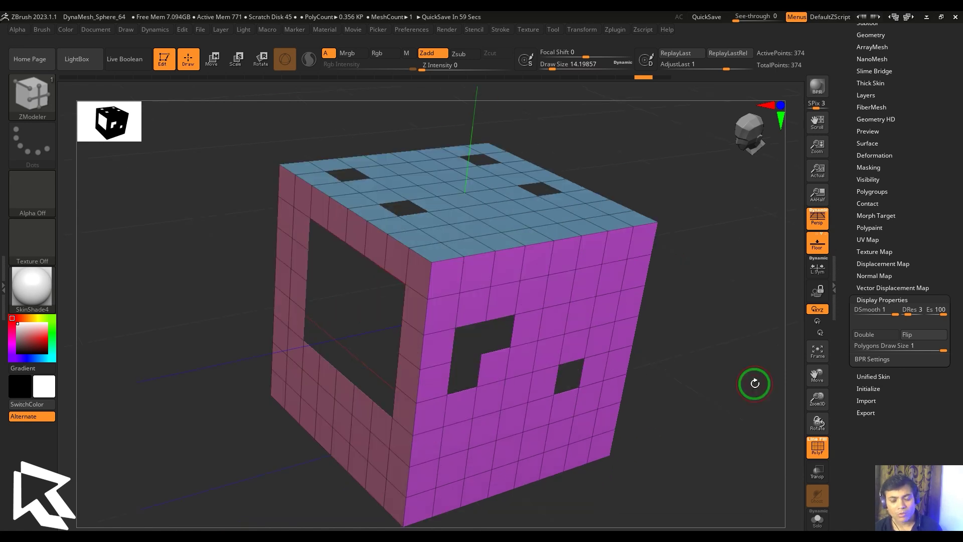